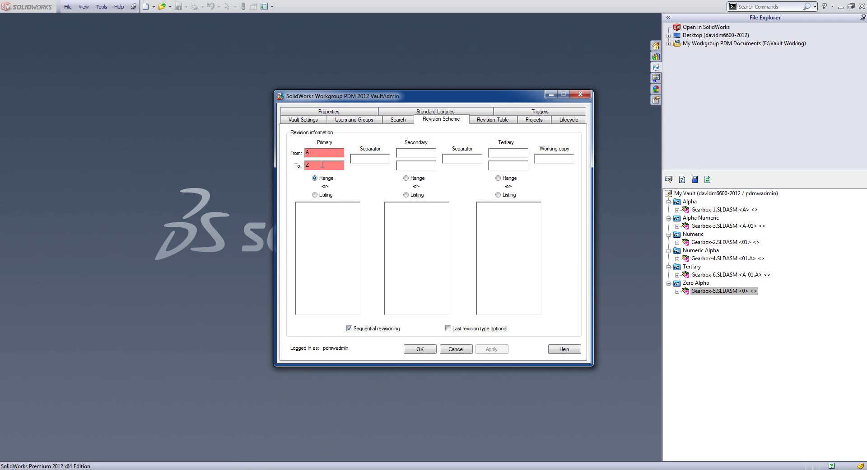
Open and check out the Gearbox-1 assembly from the vault
right_click(719, 210)
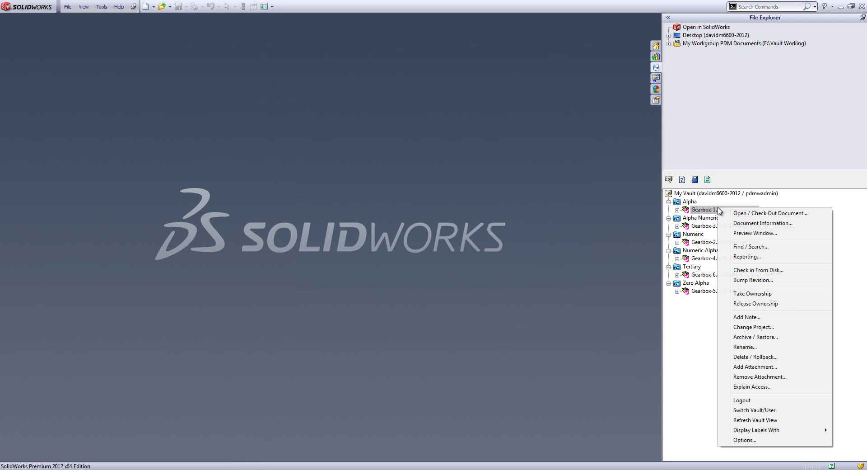
click(745, 214)
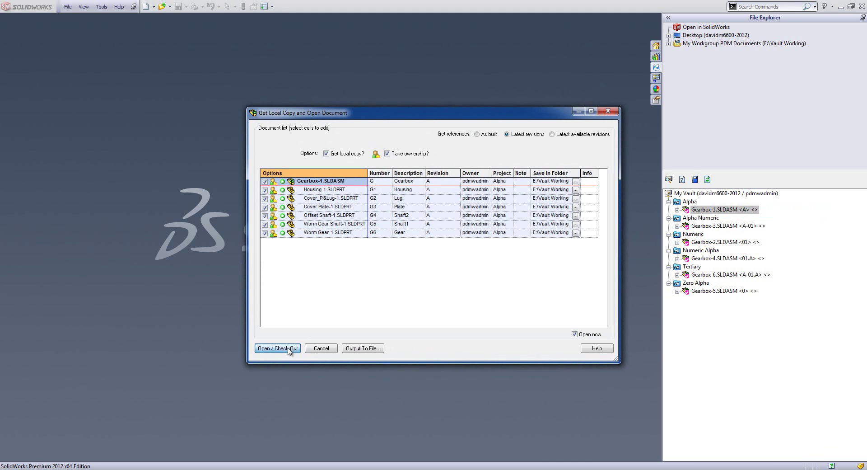
click(277, 348)
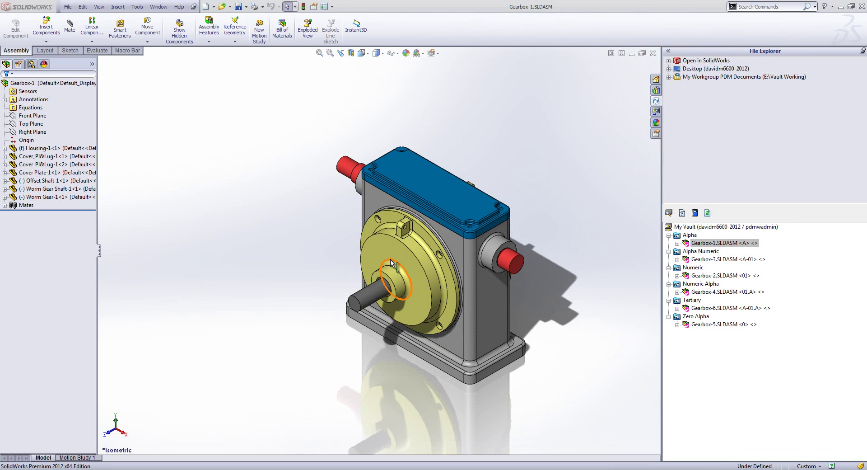
Save and check in Gearbox-1 at revision B, then close the assembly
click(68, 6)
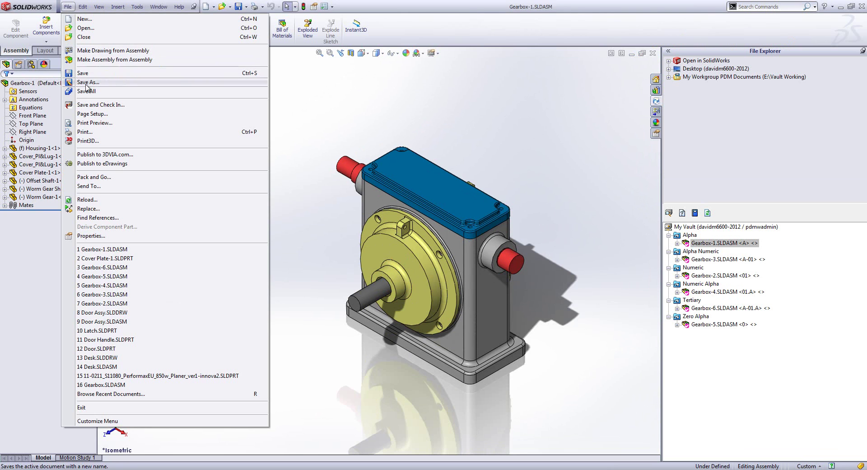
click(93, 104)
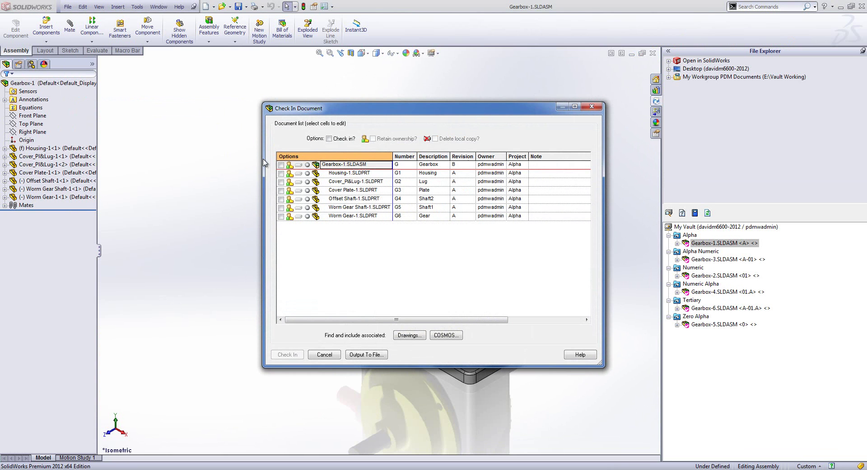
click(281, 165)
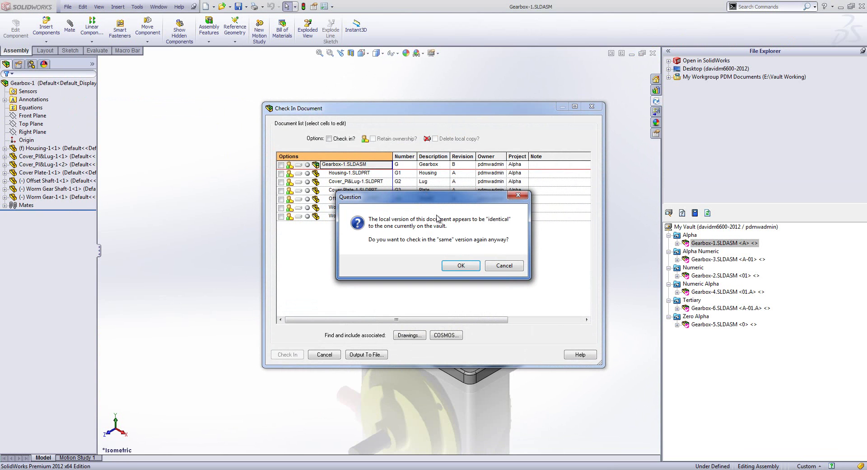
click(460, 267)
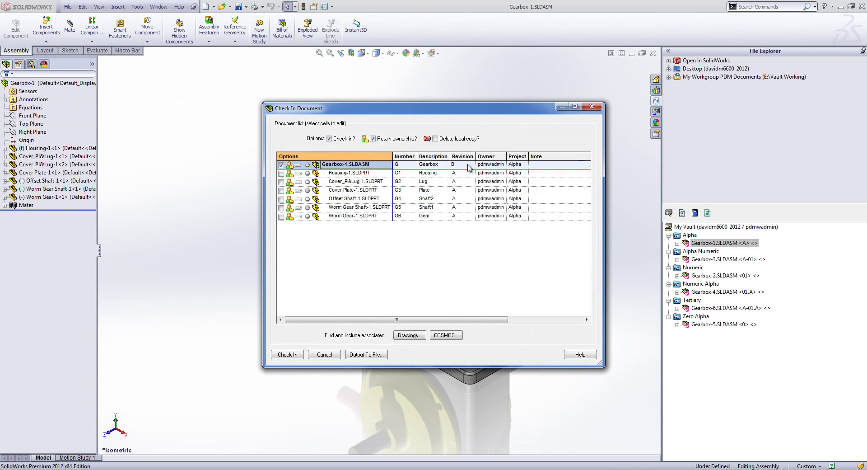
click(468, 167)
click(471, 165)
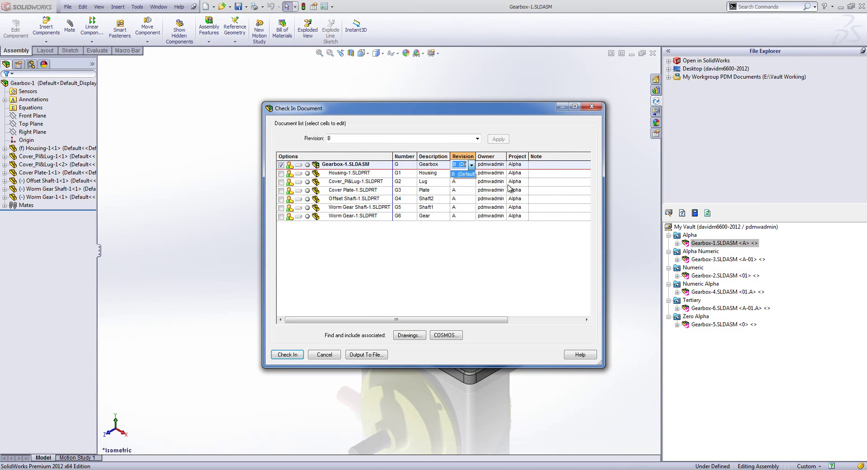
click(480, 292)
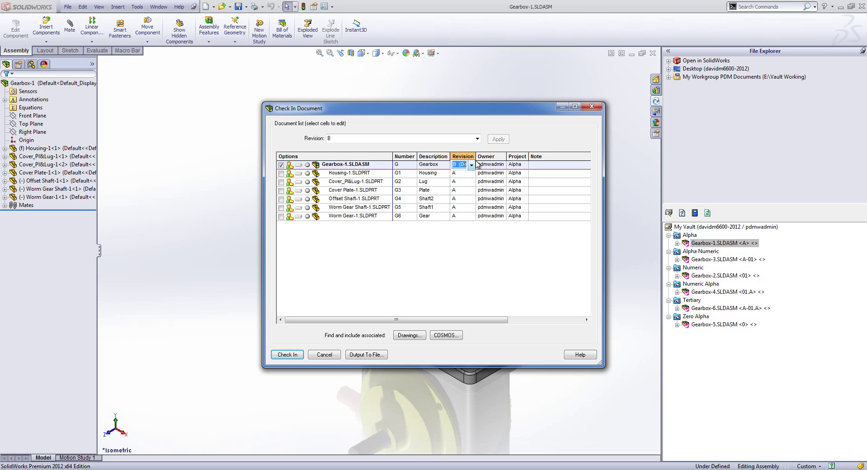
click(287, 354)
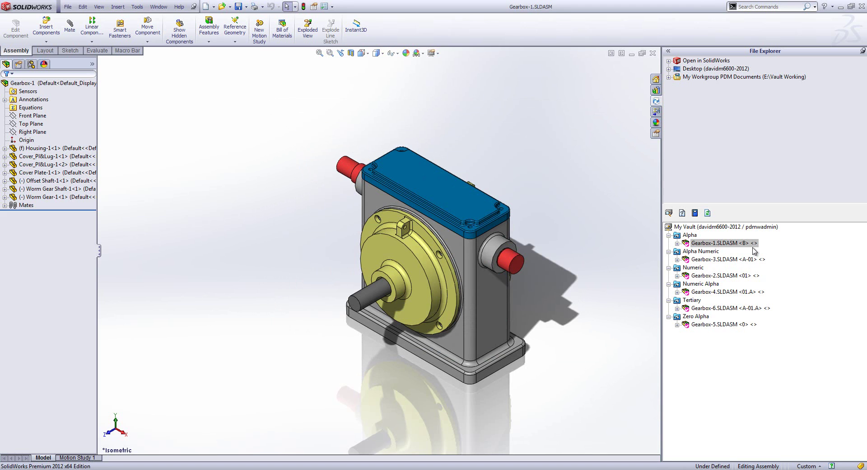
click(653, 53)
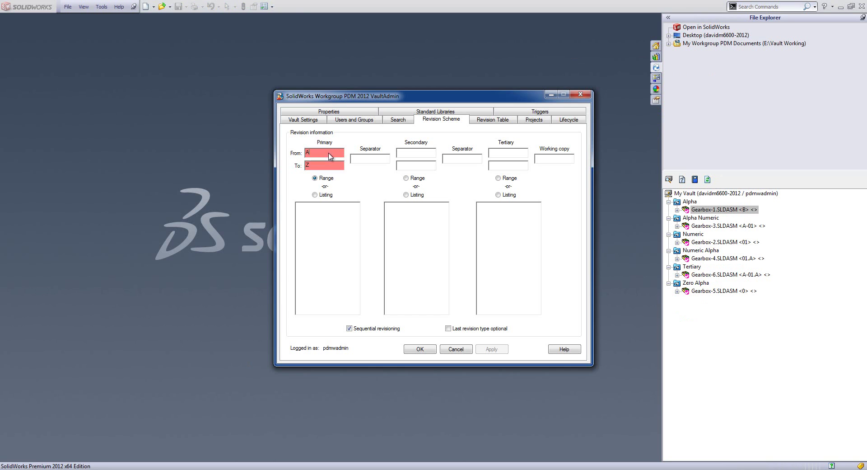
Replace the primary revision range From A / To Z with 01 to 99
double_click(329, 152)
text(01)
key(Tab)
text(99)
Enter 3, 4, 5 and 6 in the primary listing, then erase them
text(3)
key(Return)
text(4)
key(Return)
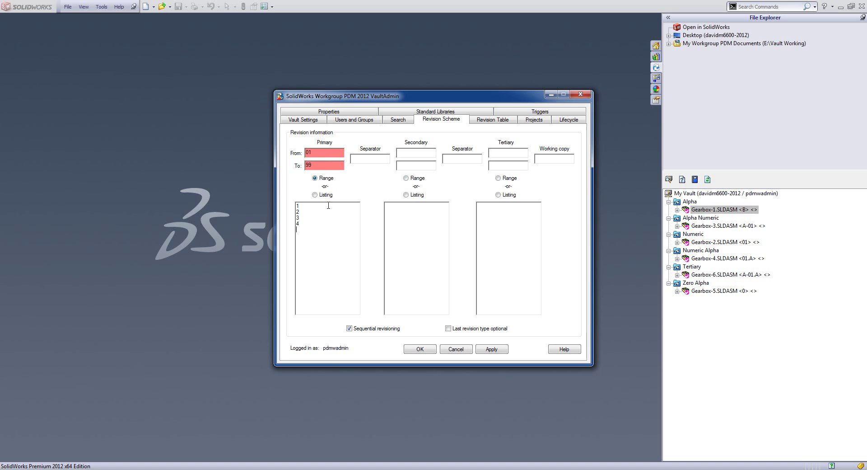
text(5)
key(Return)
text(6)
key(BackSpace)
key(BackSpace)
key(BackSpace)
key(BackSpace)
key(BackSpace)
key(BackSpace)
key(BackSpace)
key(BackSpace)
key(BackSpace)
key(BackSpace)
key(BackSpace)
Apply the 01–99 primary range, then open and check out Gearbox-2 from the vault
click(492, 354)
click(679, 321)
right_click(705, 243)
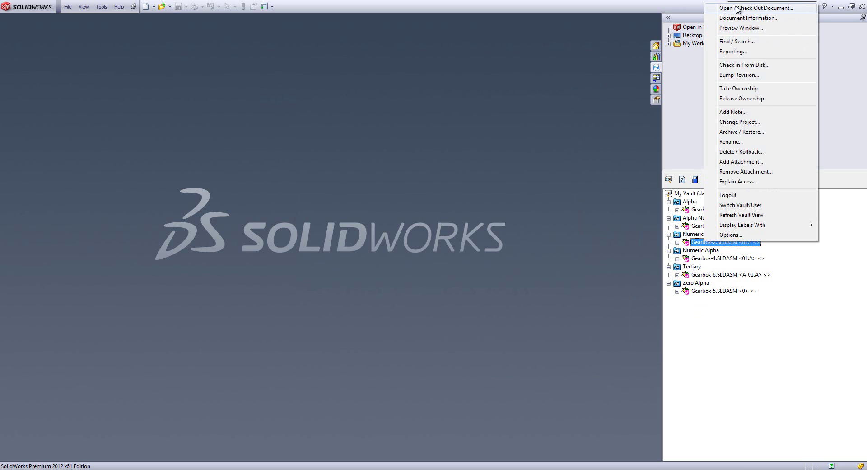
click(737, 9)
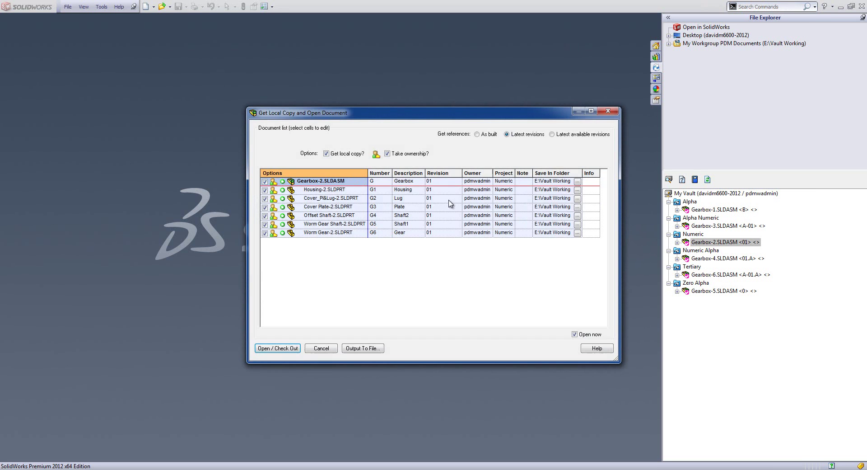
click(300, 351)
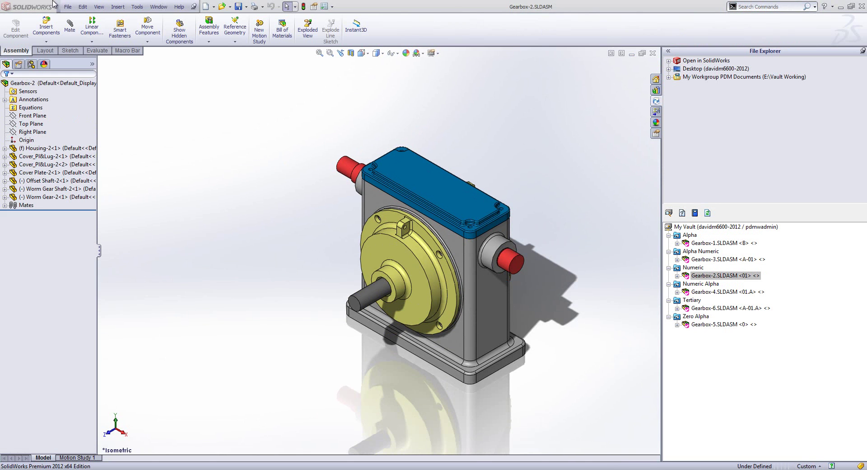
Save and check in Gearbox-2 at revision 02
click(71, 8)
click(104, 105)
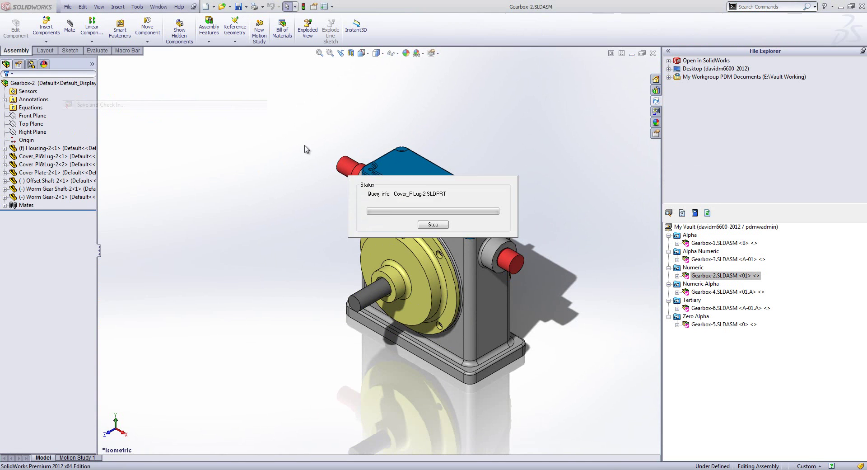
click(281, 164)
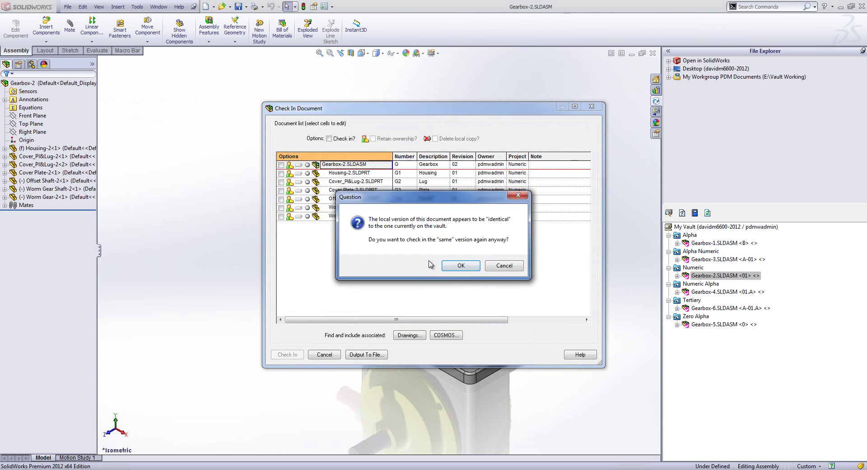
click(460, 266)
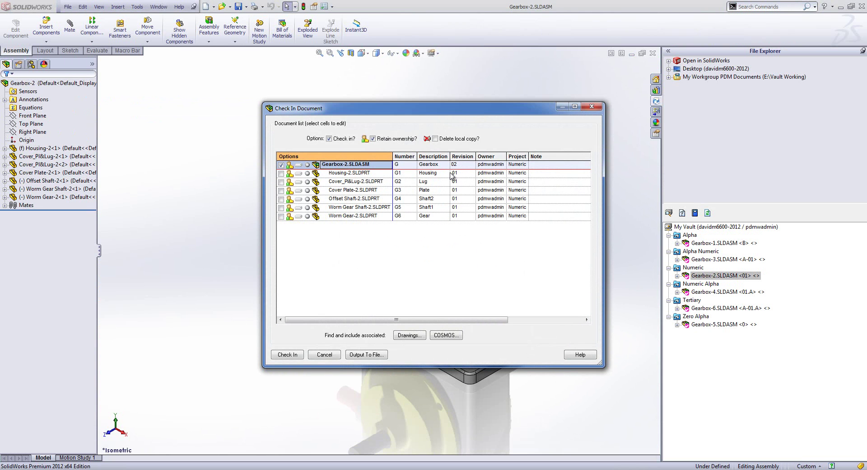
click(465, 165)
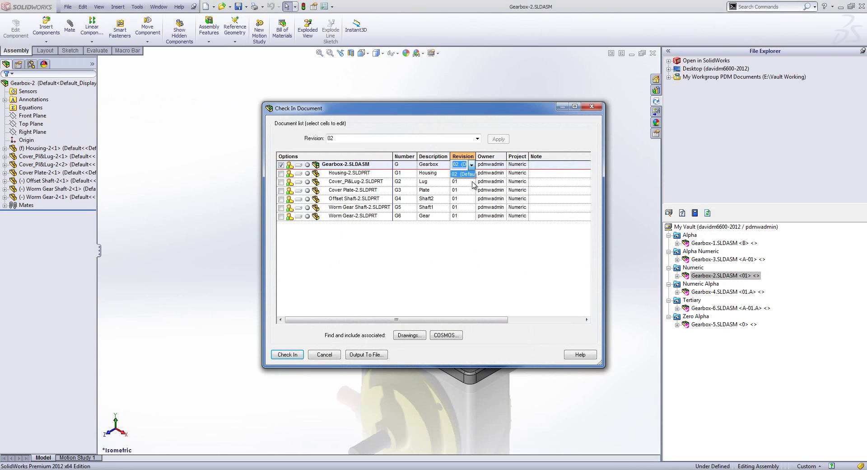
click(526, 353)
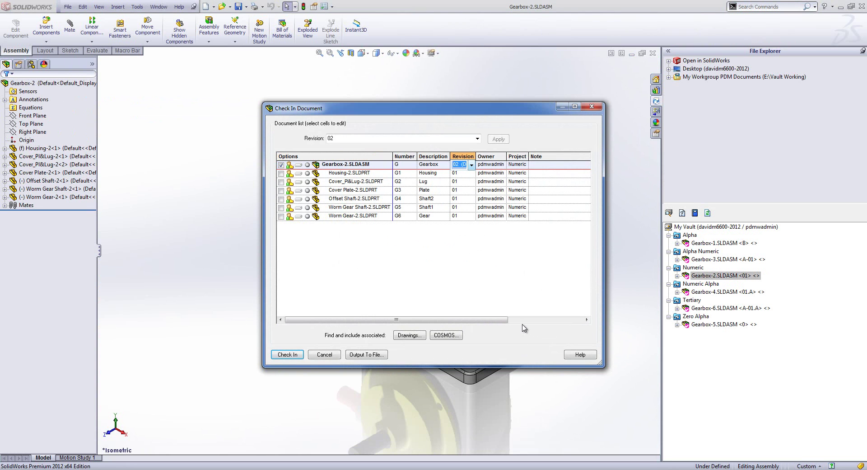
click(288, 355)
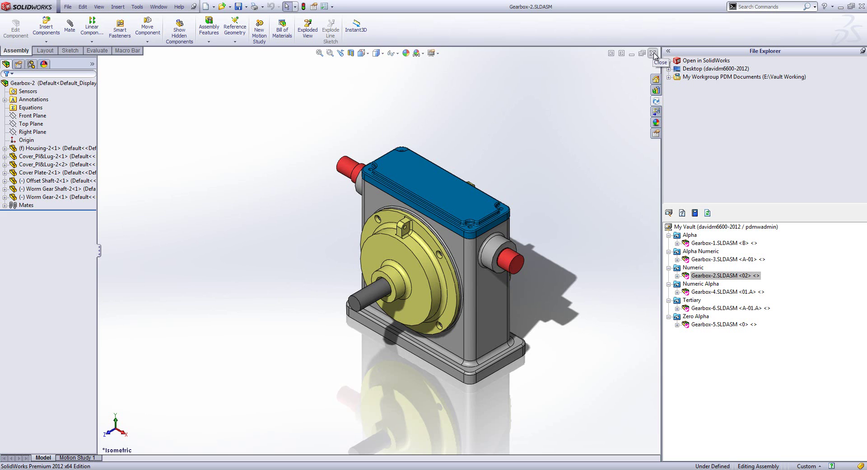
Close Gearbox-2 and try a +w working-copy suffix in VaultAdmin, then clear it
click(653, 54)
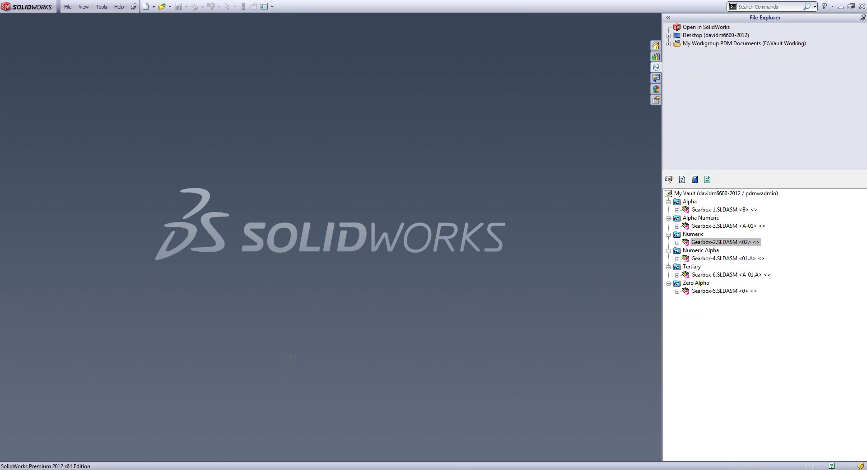
key(alt+Tab)
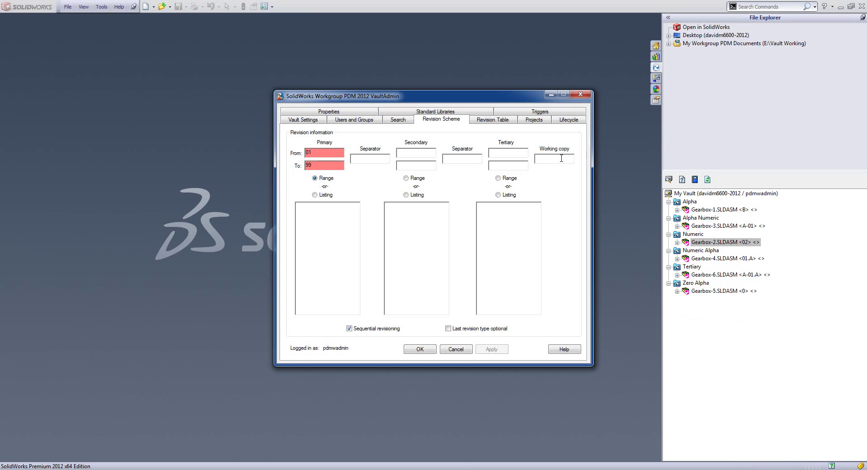
text(+w)
key(BackSpace)
key(BackSpace)
Apply a !!!! working-copy suffix, then delete it again
text(!!!!)
click(492, 352)
key(BackSpace)
key(BackSpace)
key(BackSpace)
key(BackSpace)
Set the primary range to A–Z and enable a secondary range of 01–99
drag(316, 153, 277, 155)
text(A)
text(Z)
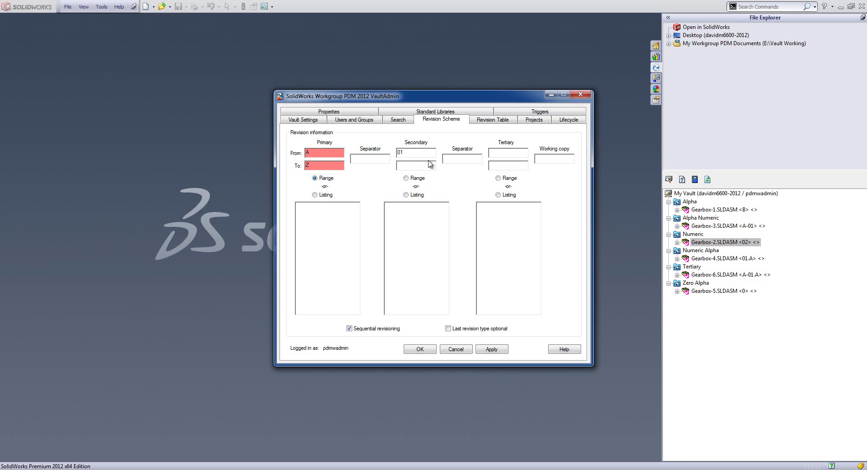
click(406, 177)
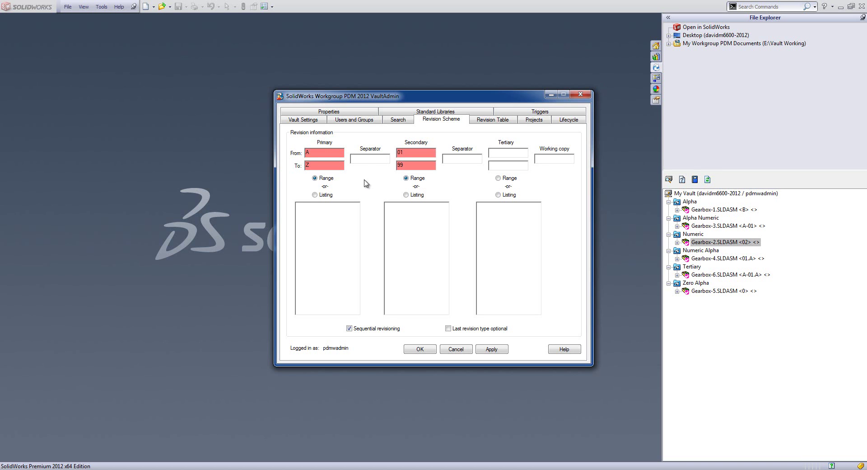
Add a '-' separator, turn off sequential revisioning, and apply the scheme
click(379, 162)
text(-)
click(487, 350)
click(392, 330)
click(506, 350)
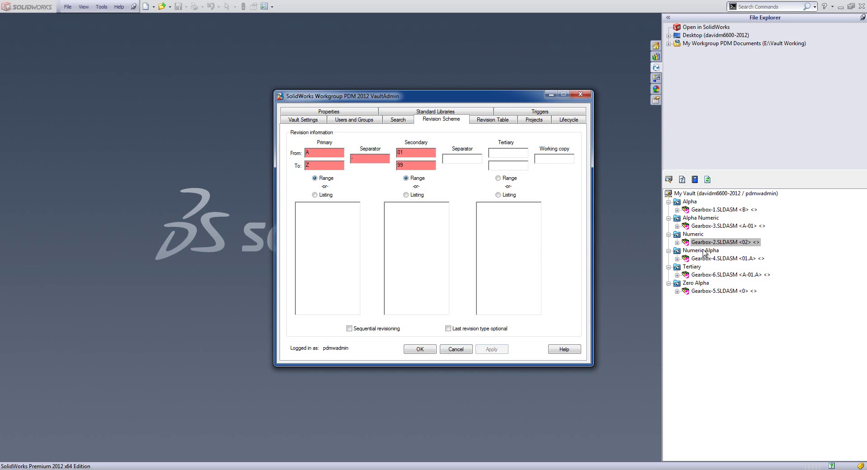
Open and check out Gearbox-3 from the vault with a local copy
right_click(710, 225)
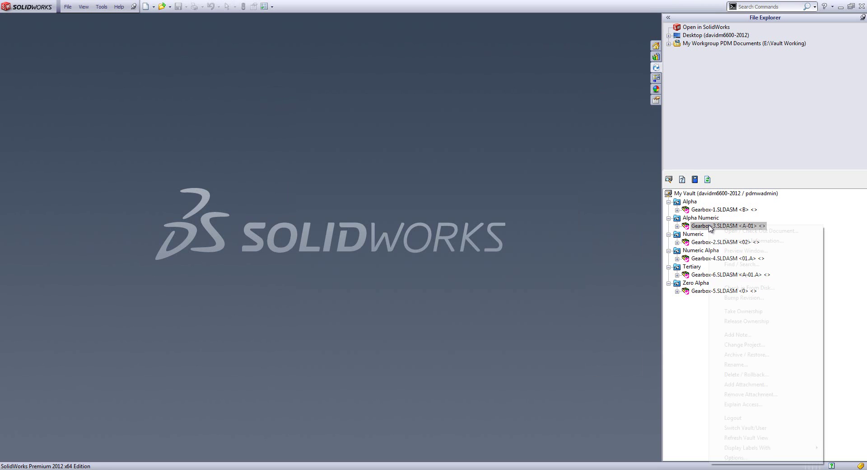
click(737, 231)
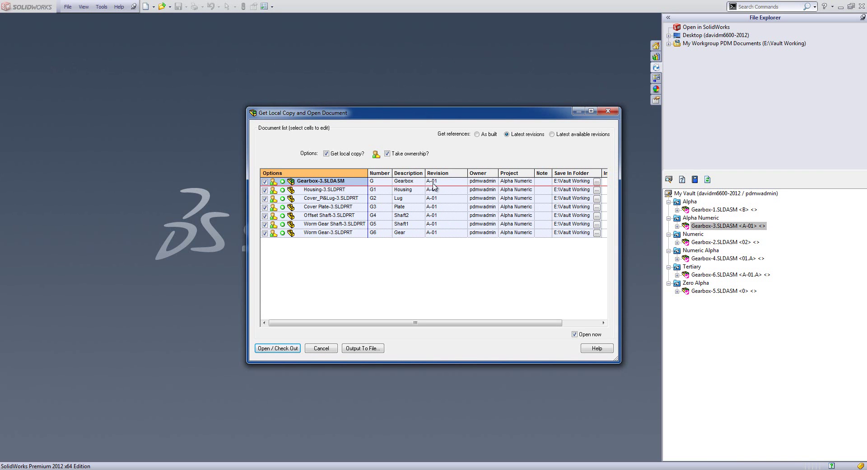
click(285, 349)
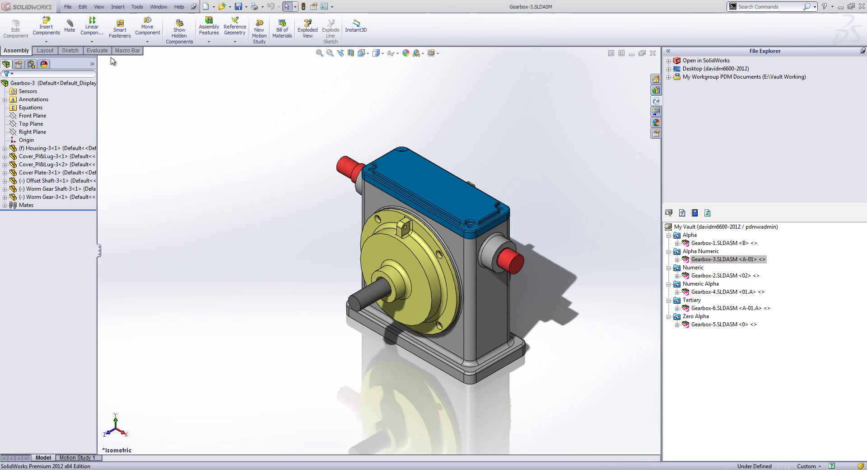
Save and check in Gearbox-3 at revision A-02, then close the assembly
click(69, 7)
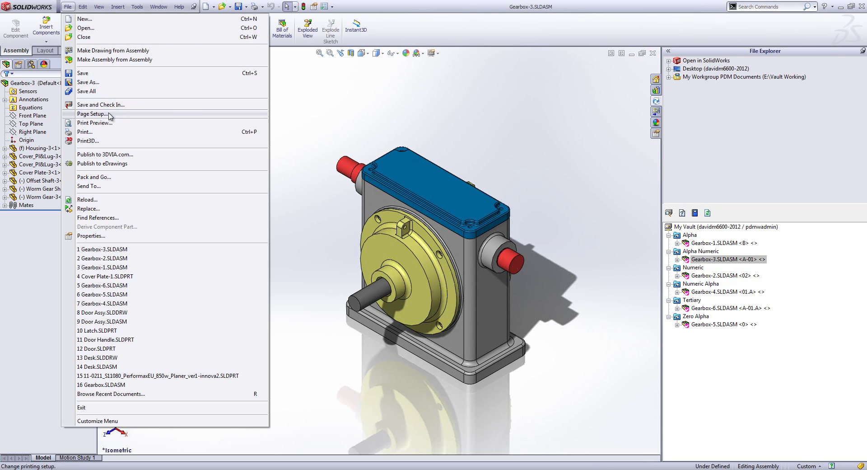
click(109, 107)
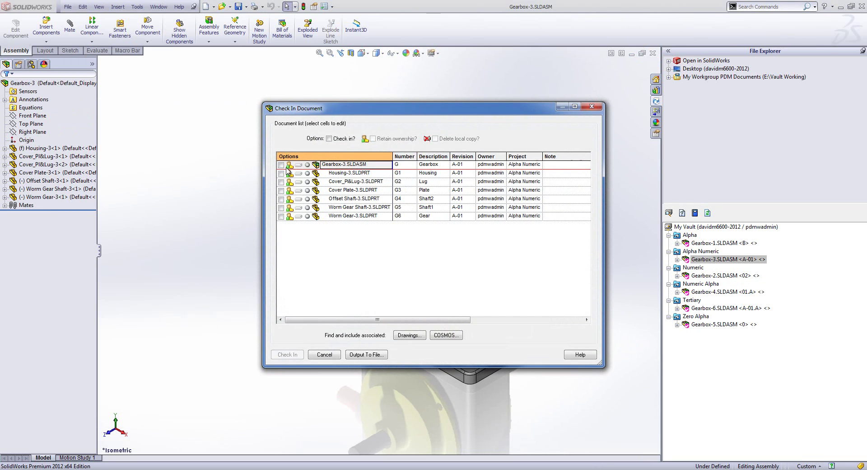
click(281, 165)
click(458, 268)
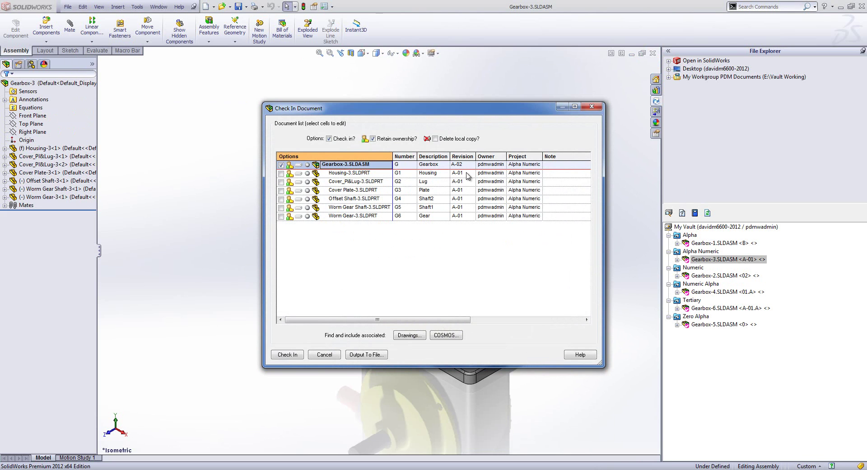
click(473, 165)
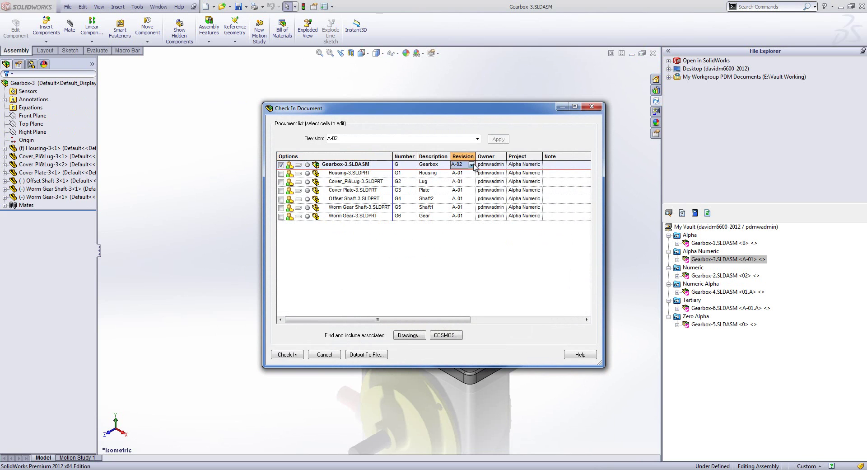
click(471, 165)
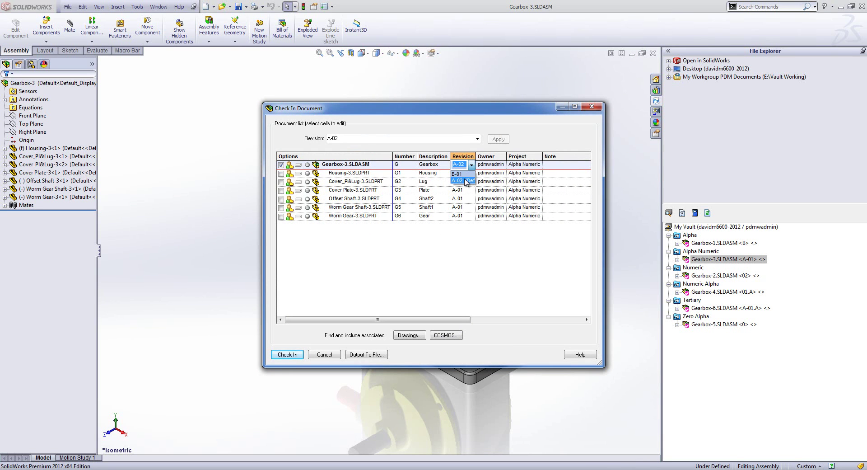
click(465, 180)
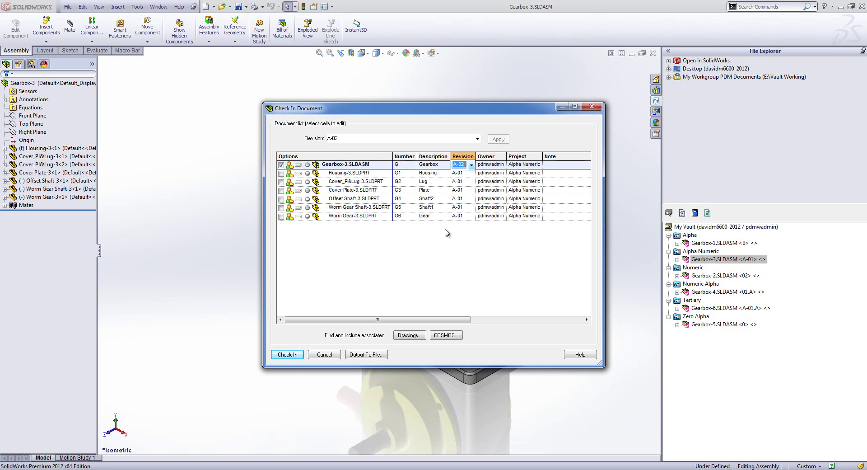
click(289, 355)
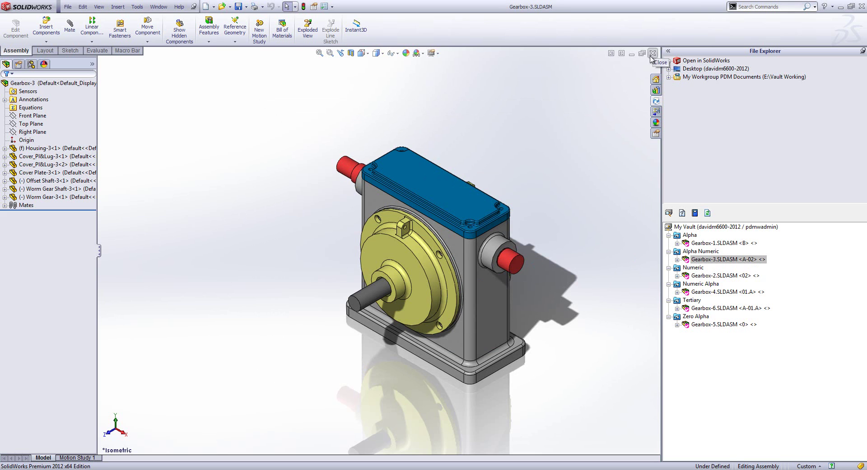
click(652, 53)
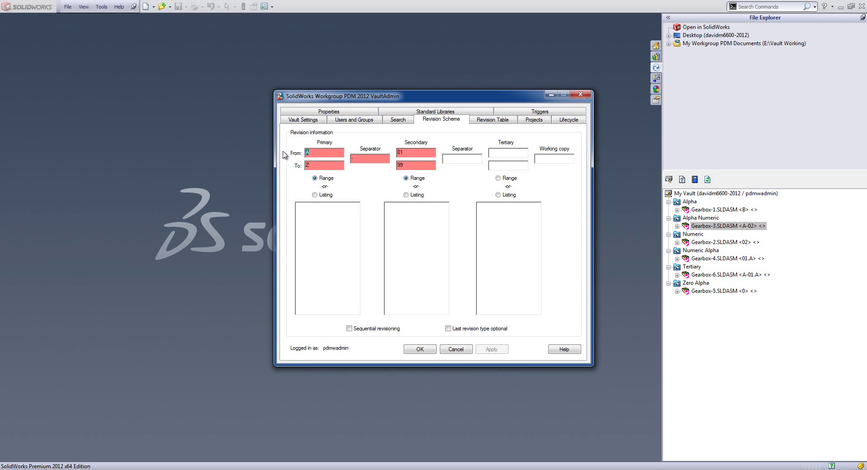
Enter a primary range of 01–99 and a secondary range of A–Z
text(01)
key(Tab)
text(99)
key(Tab)
text(A)
key(Tab)
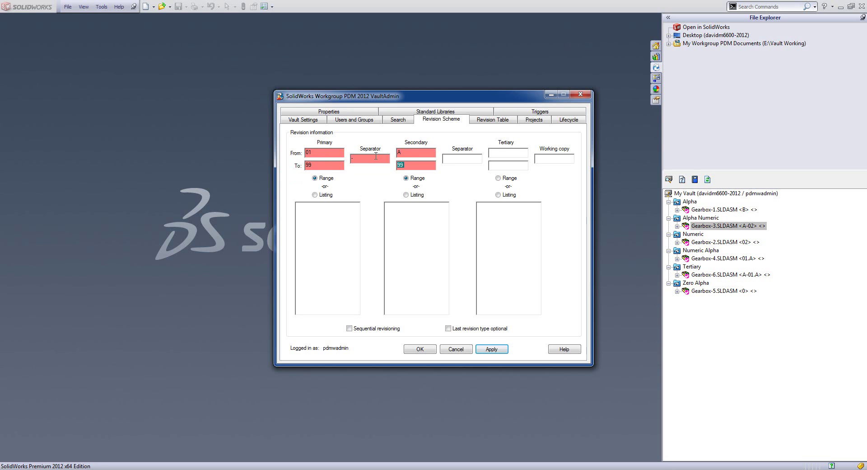
text(Z)
Make the last revision type optional, apply, and close the revision scheme settings
click(448, 328)
click(497, 349)
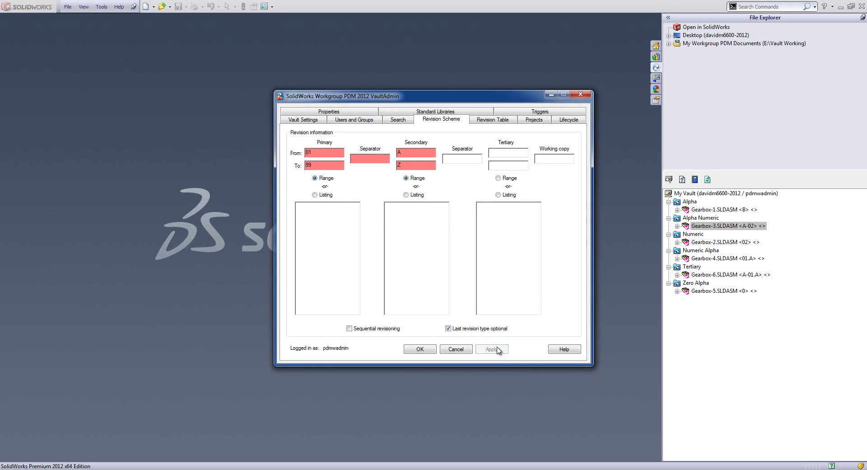
click(682, 354)
Open and check out Gearbox-4 from the vault with a local copy
right_click(705, 259)
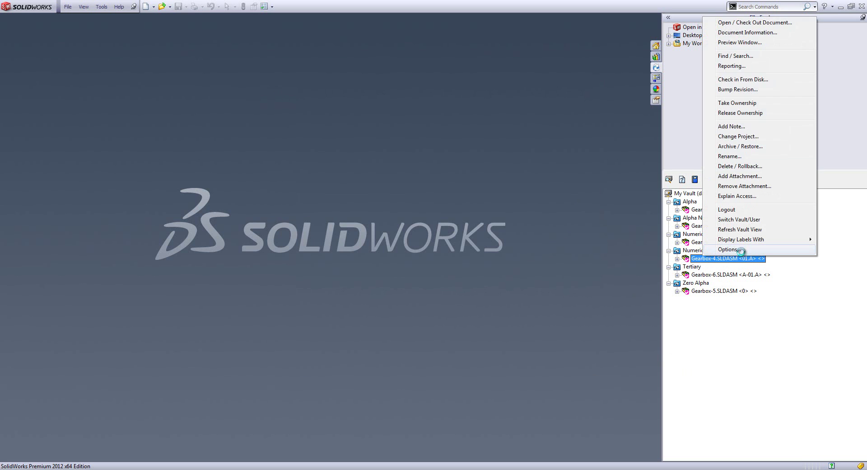
click(745, 22)
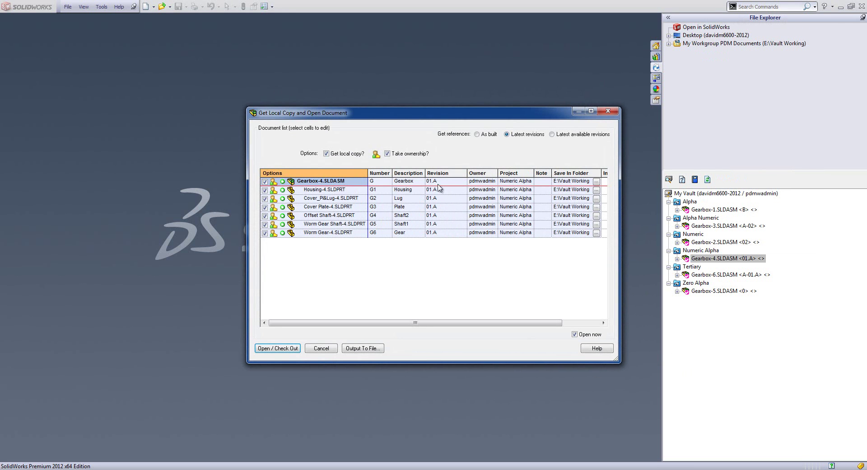
click(278, 350)
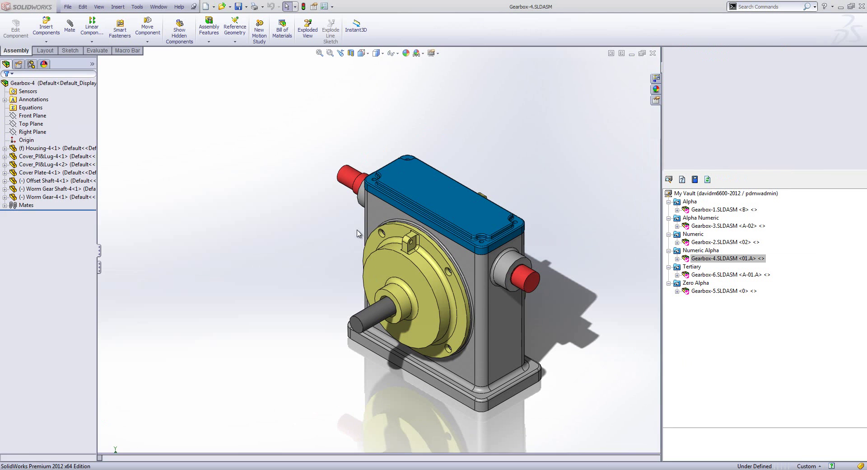
Save and check in Gearbox-4, choosing revision 02 from the Revision list
click(68, 7)
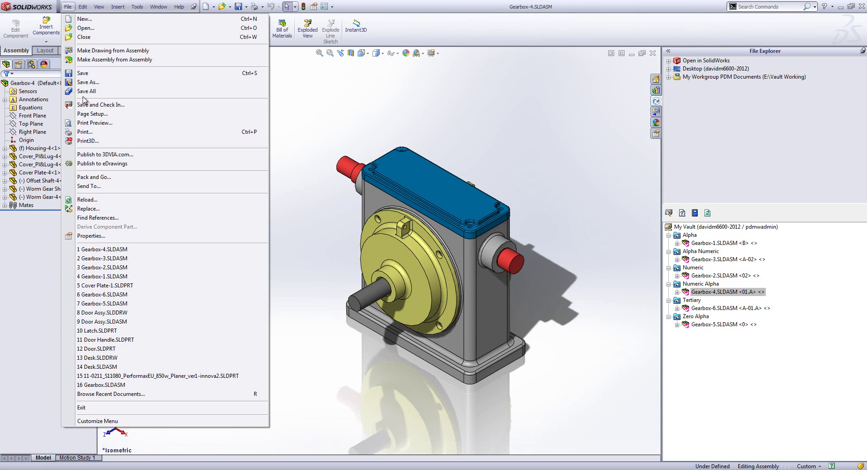
click(190, 105)
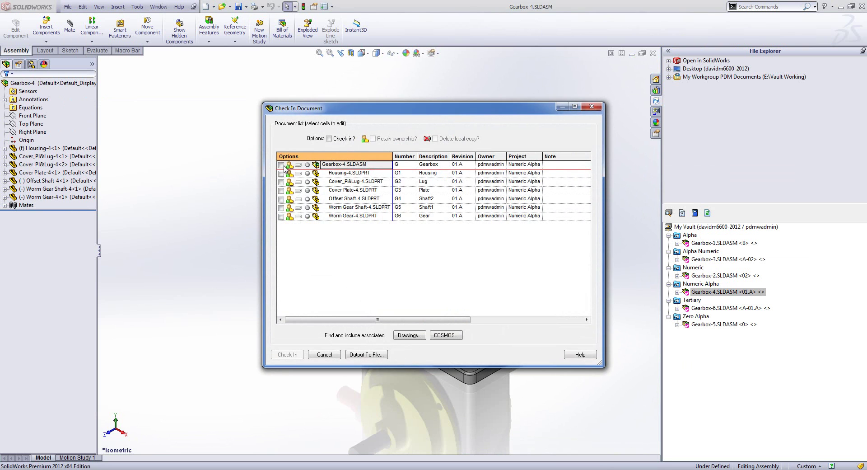
click(281, 164)
click(460, 266)
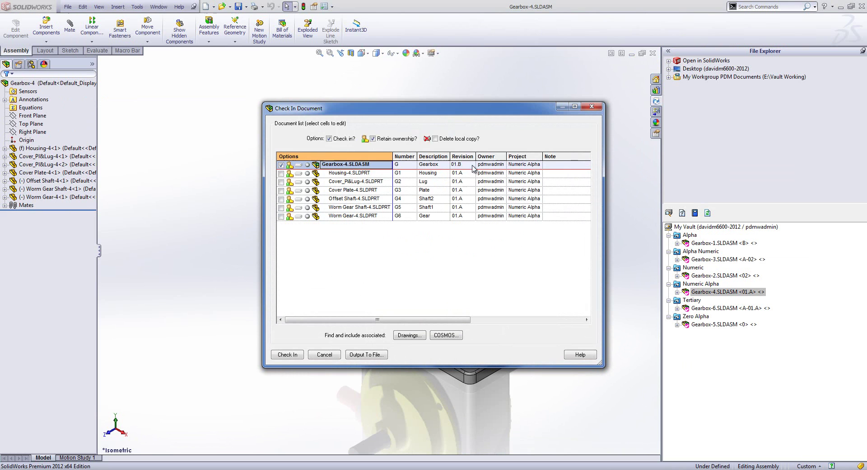
click(463, 164)
click(472, 165)
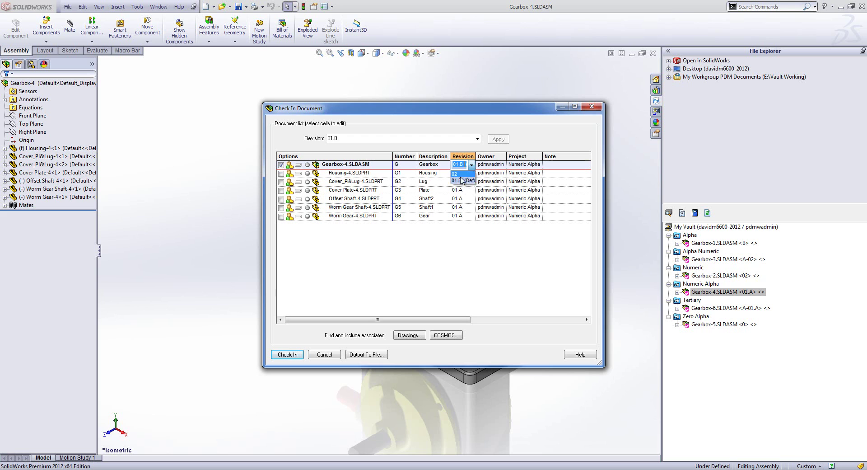
click(461, 174)
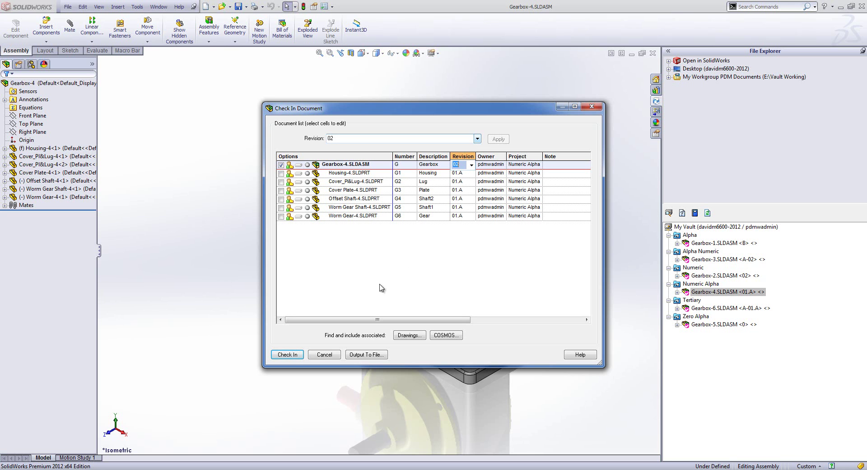
click(287, 354)
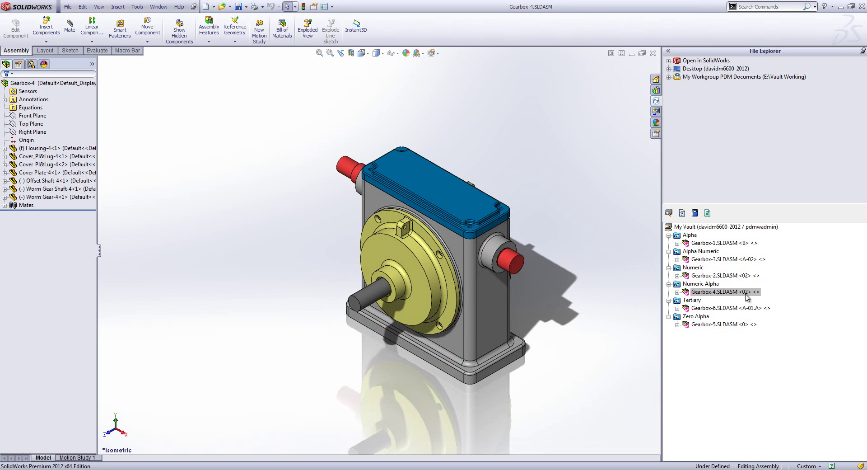
Save and check in Gearbox-4 again, picking revision 02.A in the Check In Document dialog
click(67, 6)
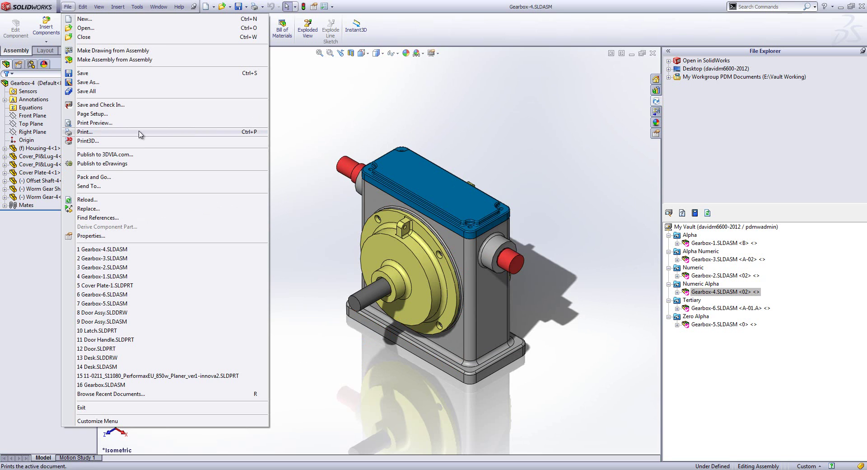
click(121, 105)
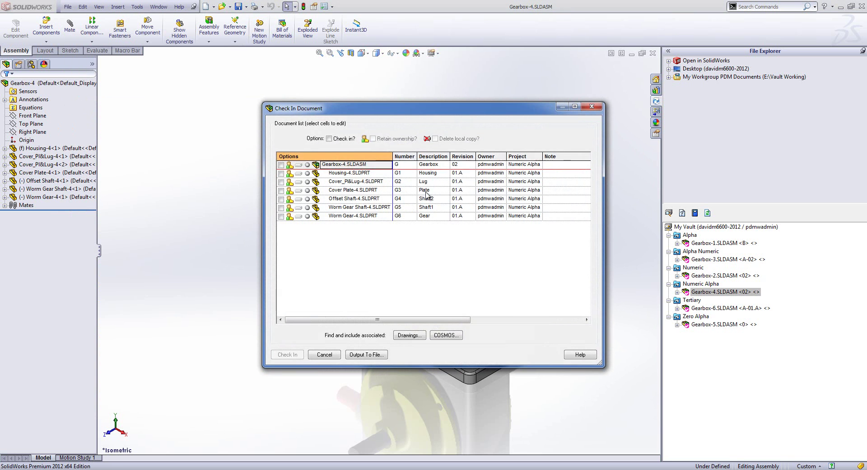
click(281, 165)
click(458, 267)
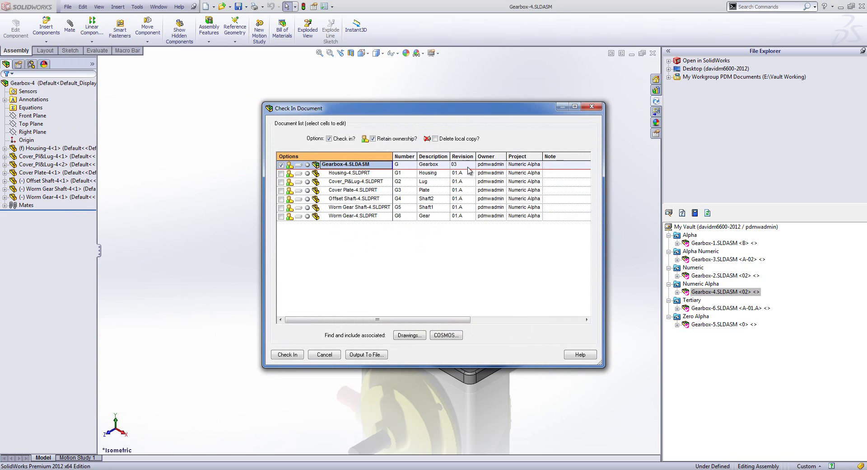
click(468, 165)
click(471, 165)
click(460, 174)
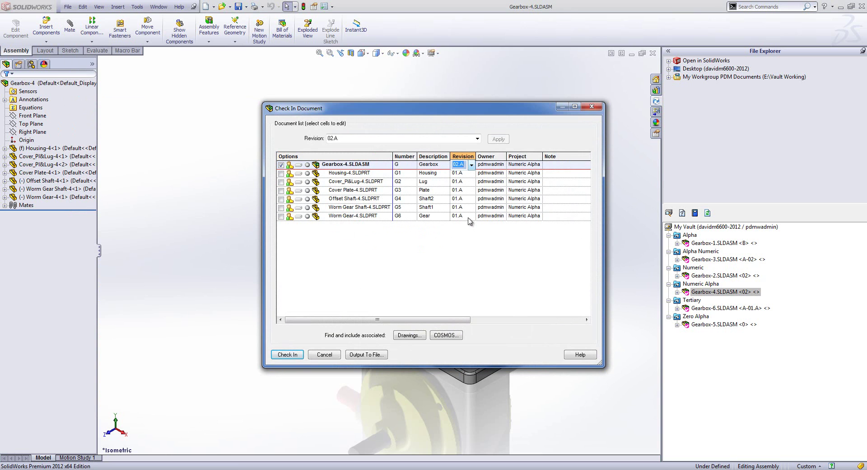
click(287, 354)
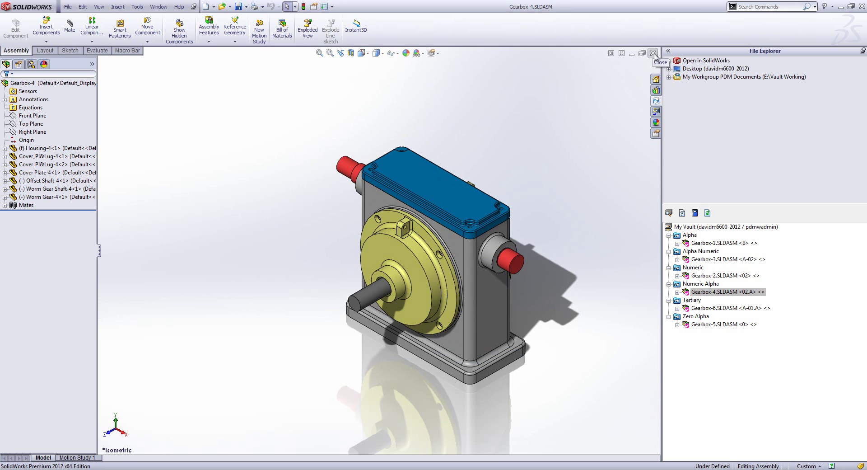
Close Gearbox-4 and bring the VaultAdmin window forward
click(653, 54)
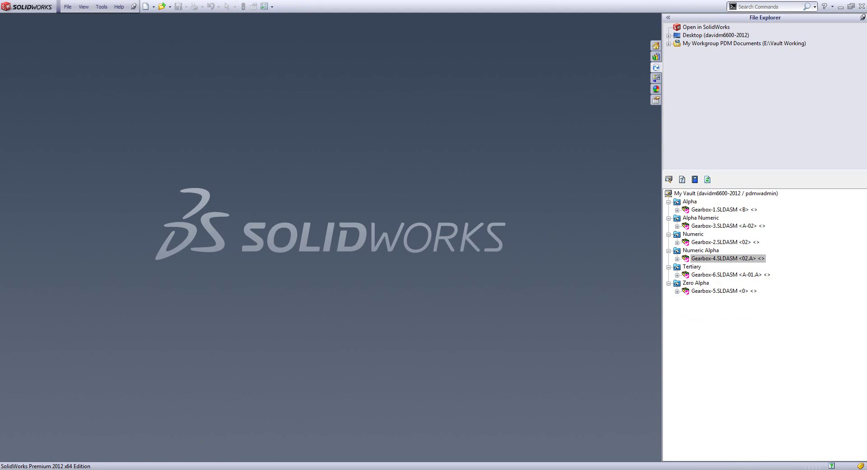
mouse_move(208, 468)
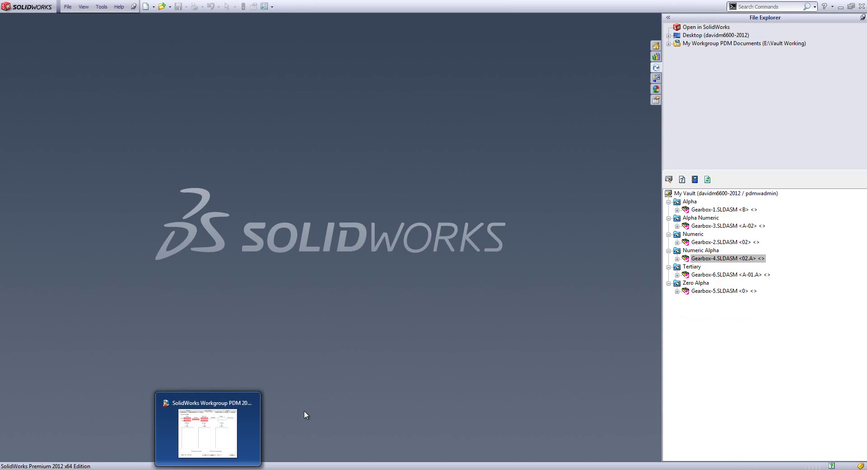
click(207, 433)
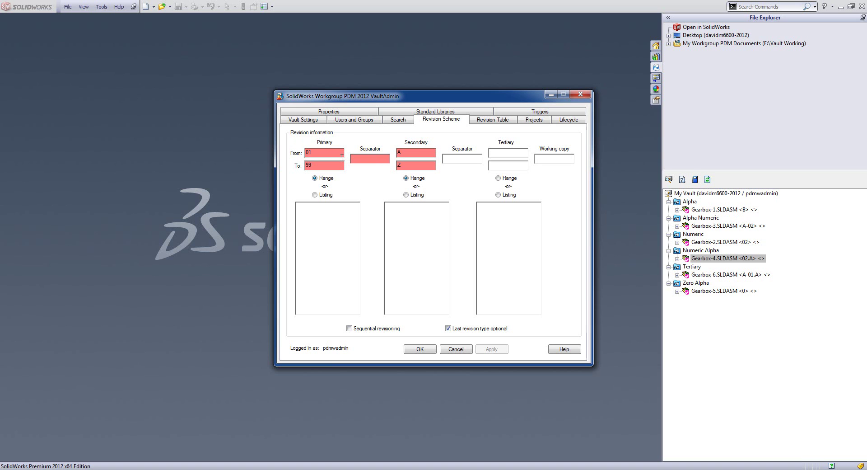
Enter primary A–Z, secondary 01–99, and an = separator
double_click(328, 152)
text(A)
double_click(325, 166)
text(Z)
key(Tab)
text(01)
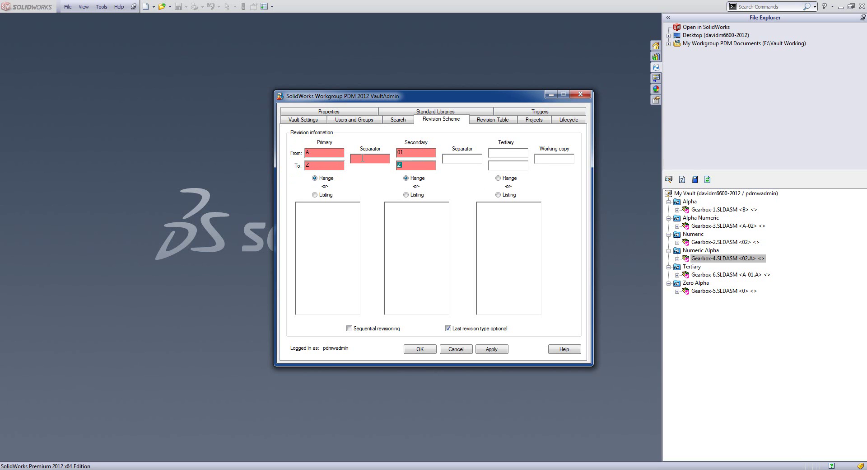
text(99)
double_click(362, 158)
text(=)
Switch the primary to a 0, A–F listing, untick Last revision type optional, and apply
double_click(313, 152)
click(315, 194)
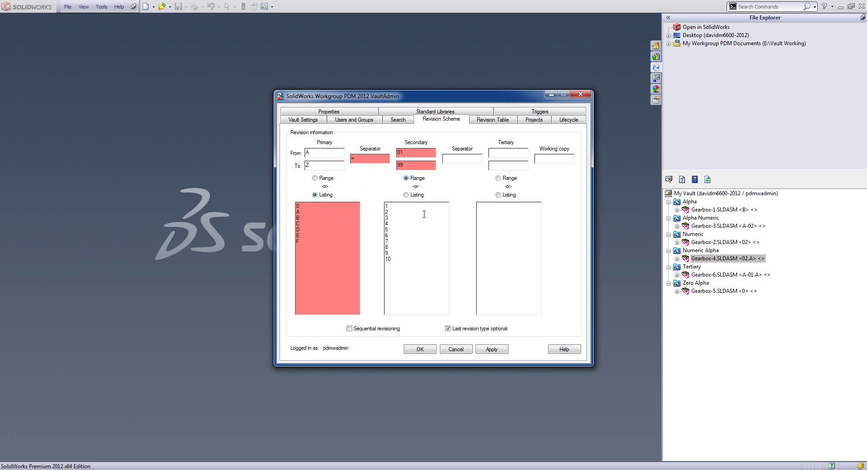
key(BackSpace)
key(BackSpace)
key(BackSpace)
key(BackSpace)
key(BackSpace)
key(BackSpace)
key(BackSpace)
key(BackSpace)
key(BackSpace)
key(BackSpace)
key(BackSpace)
key(BackSpace)
key(BackSpace)
key(BackSpace)
key(BackSpace)
key(BackSpace)
key(BackSpace)
key(BackSpace)
key(BackSpace)
click(496, 350)
click(485, 330)
click(500, 350)
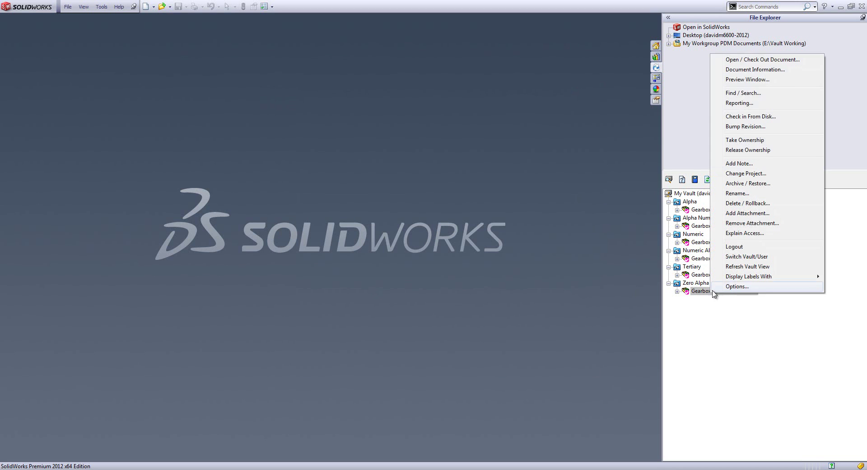
Open and check out Gearbox-5 from the vault with a local copy
right_click(710, 292)
click(745, 59)
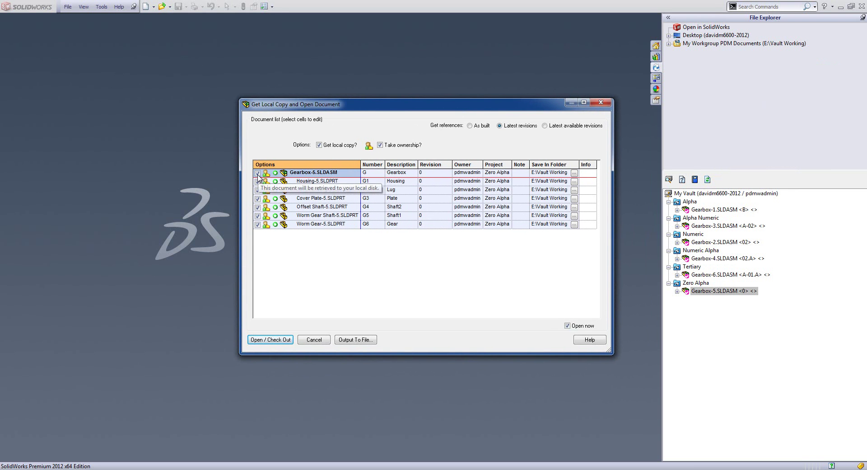
click(280, 341)
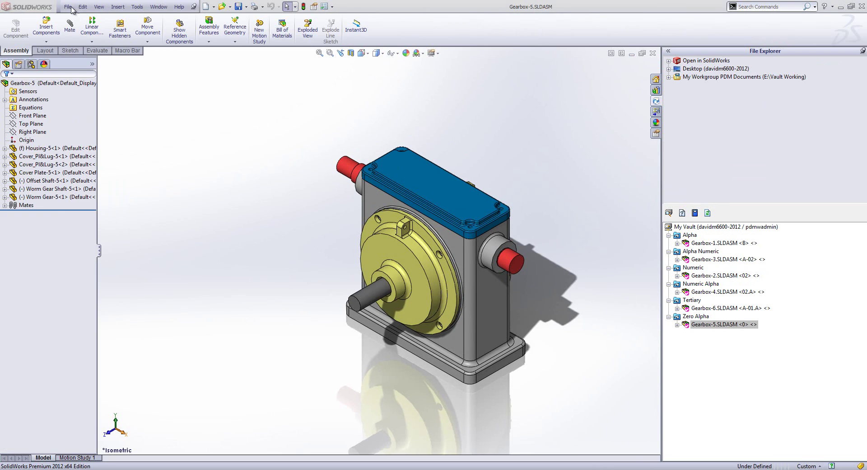
Save Gearbox-5 and check it into the vault at revision A=01
click(69, 7)
click(108, 105)
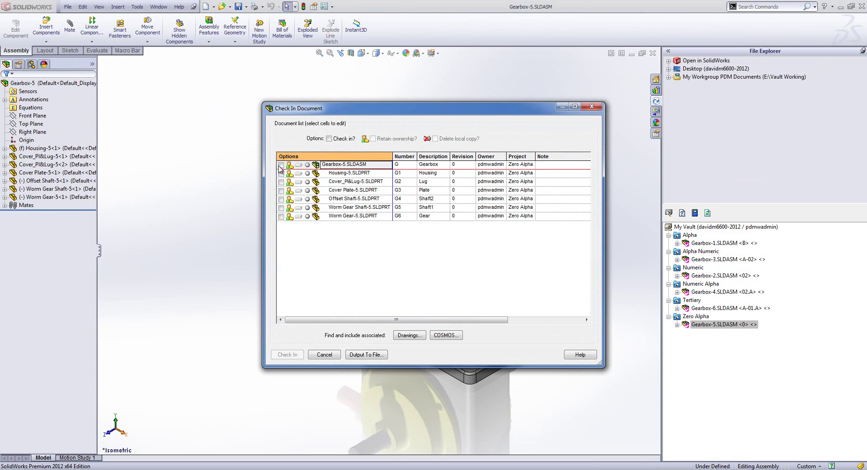
click(281, 165)
click(454, 266)
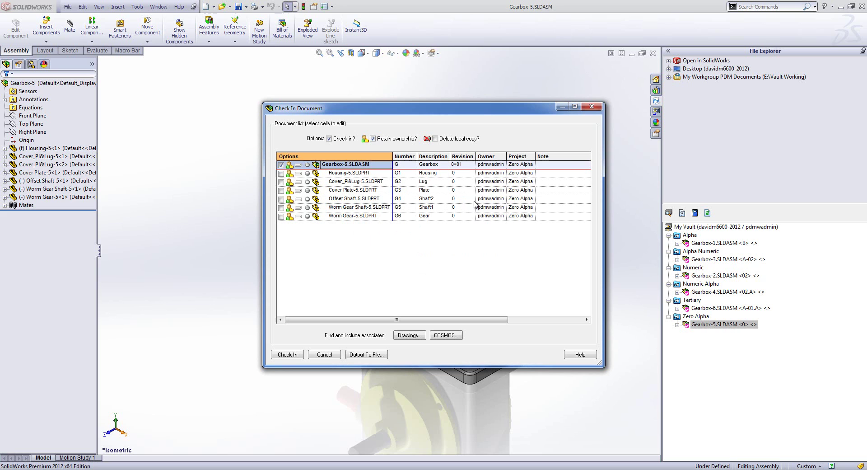
click(463, 165)
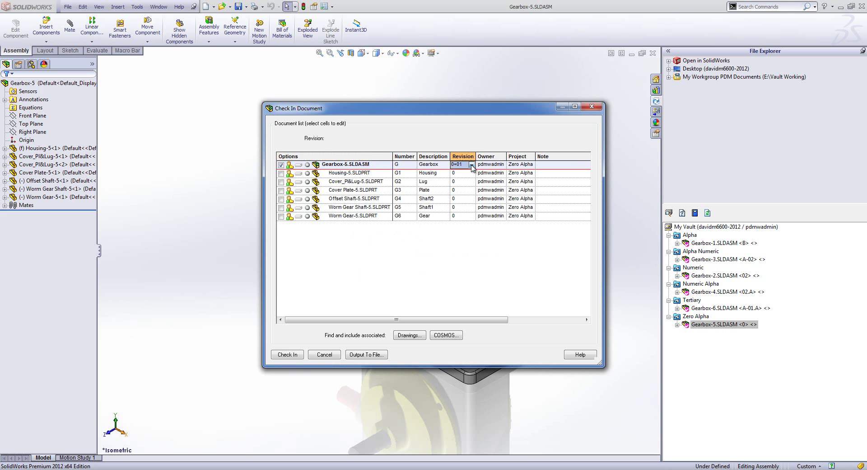
click(472, 167)
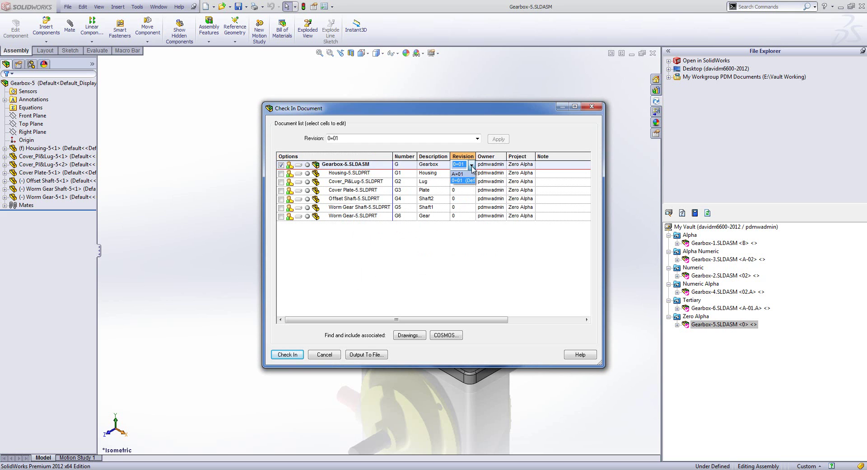
click(458, 173)
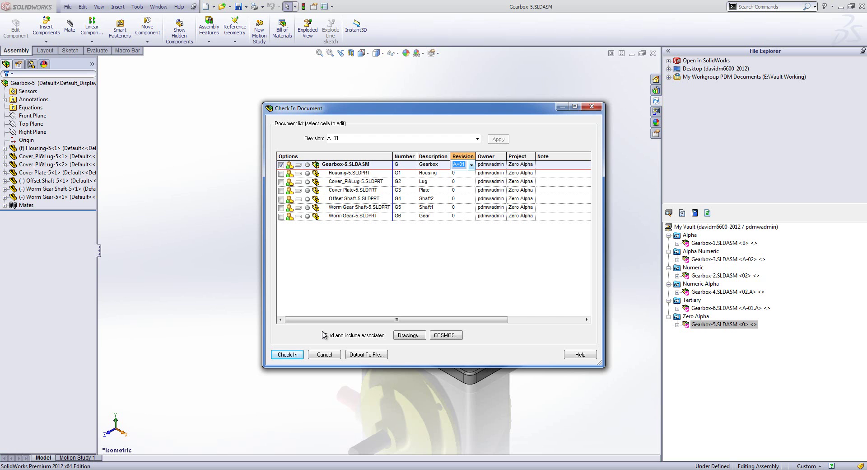
click(298, 355)
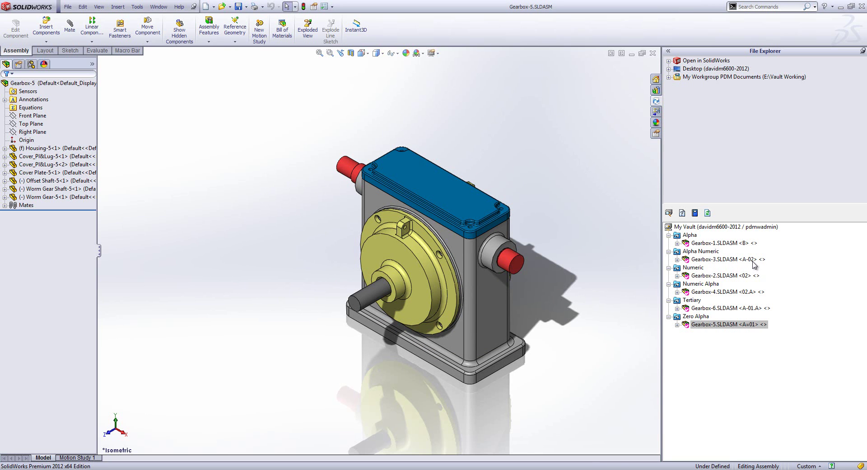
Close Gearbox-5 and set the primary revision range back to A–Z in VaultAdmin
click(652, 53)
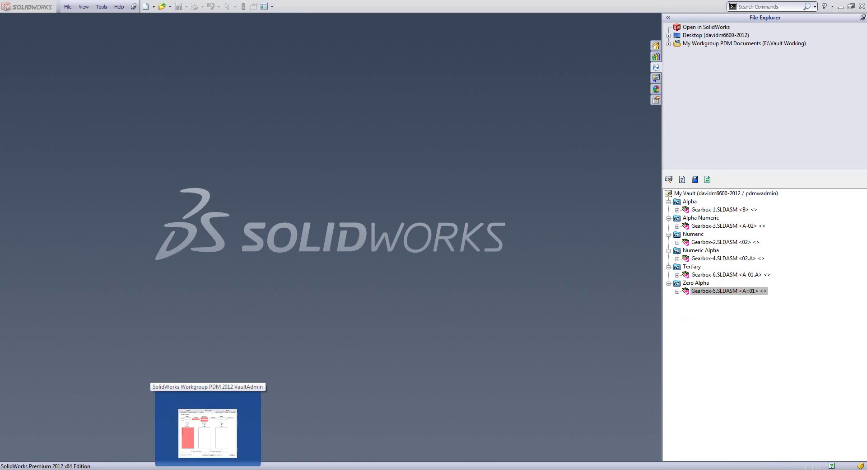
click(226, 427)
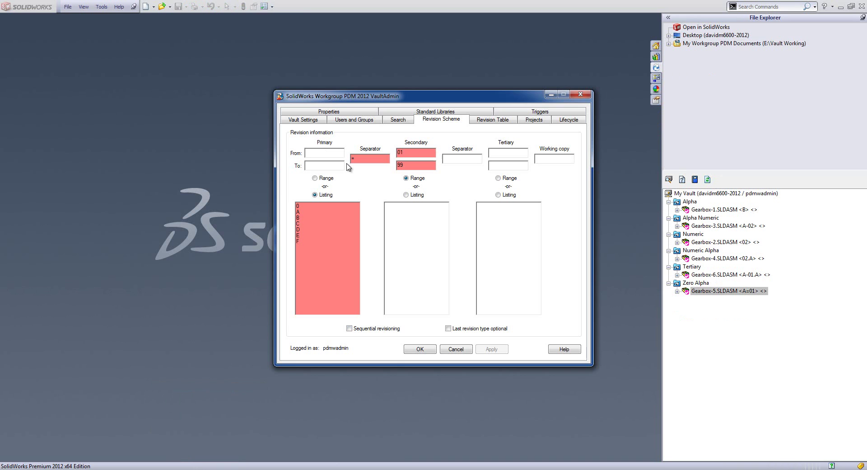
text(A)
text(Z)
click(320, 178)
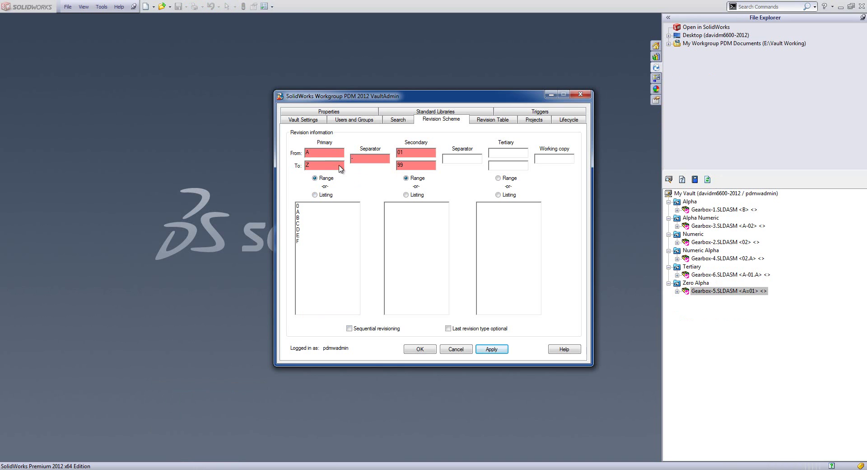
Add a '.' second separator and a tertiary A–Z revision range
click(463, 158)
text(.)
click(512, 166)
text(Z)
click(498, 178)
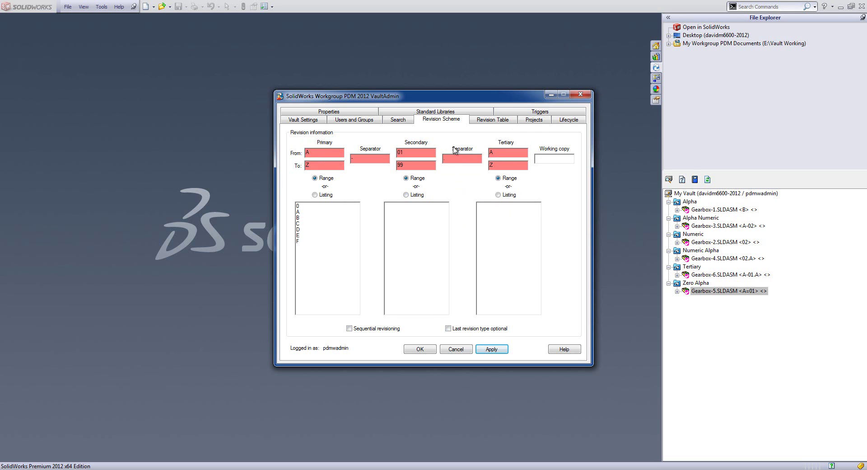
Apply the three-level scheme, then check out Gearbox-6 from the vault with a local copy
click(489, 350)
click(721, 348)
right_click(709, 275)
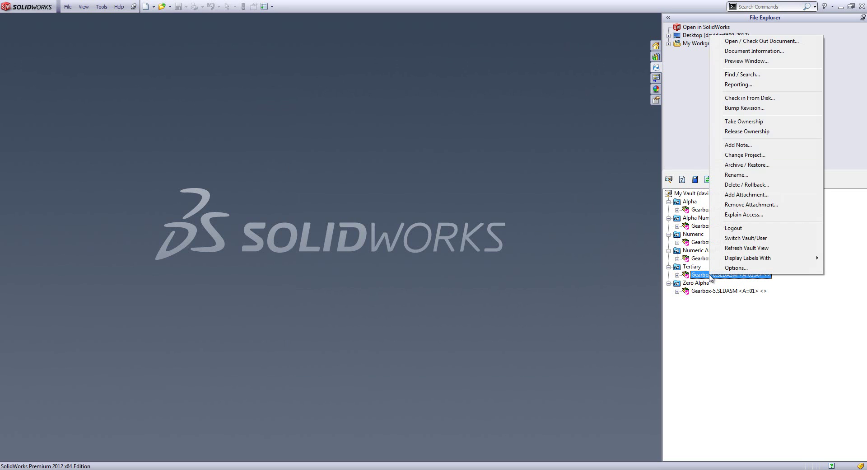
click(740, 42)
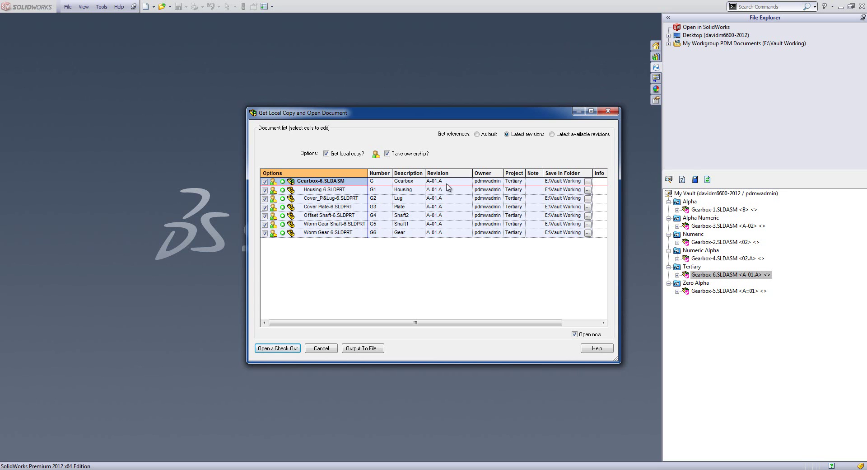
click(288, 348)
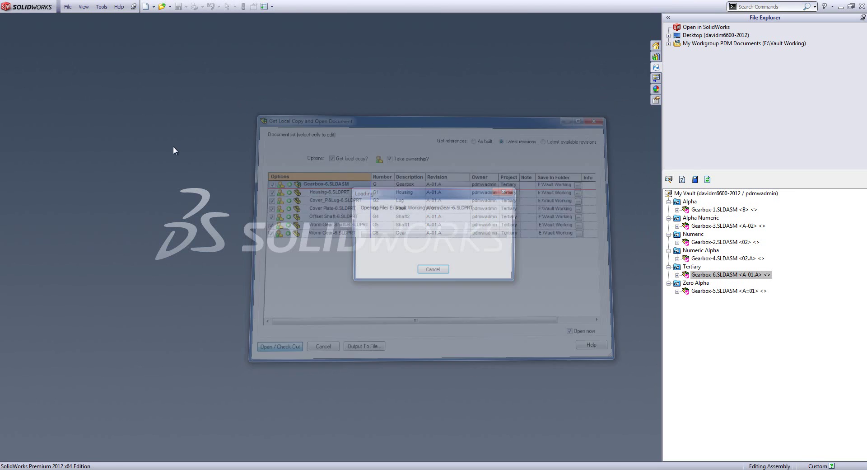
Start saving and checking in Gearbox-6 with revision A-01.B selected
click(68, 8)
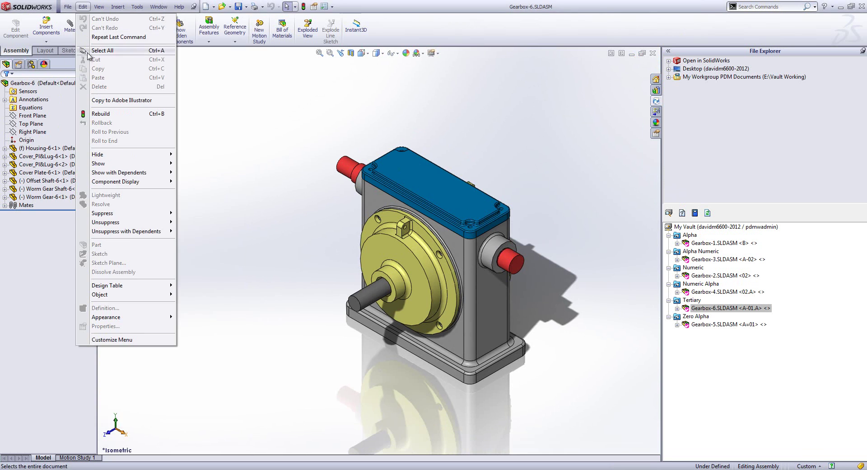
click(88, 105)
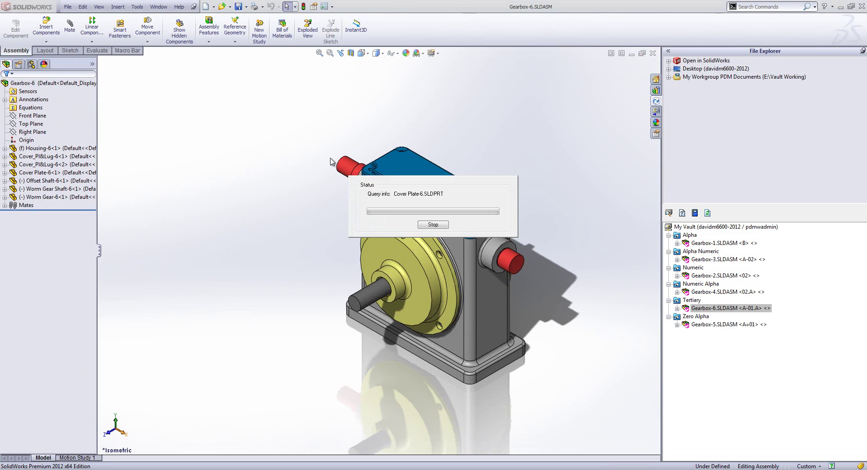
click(281, 165)
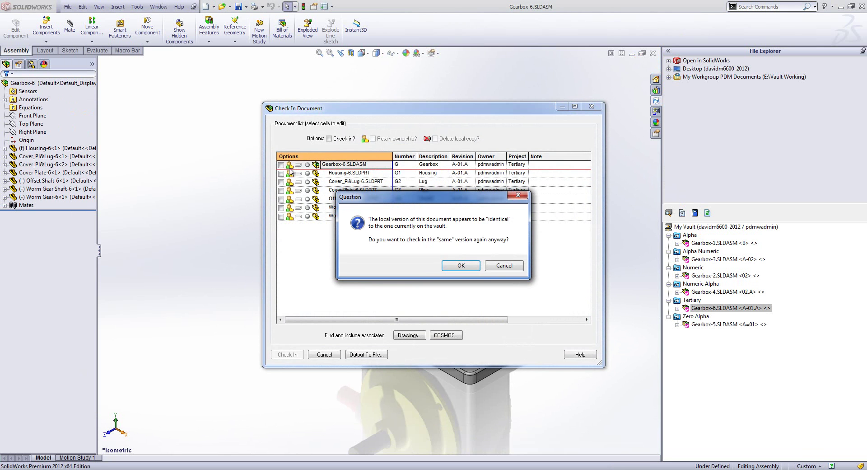
click(445, 267)
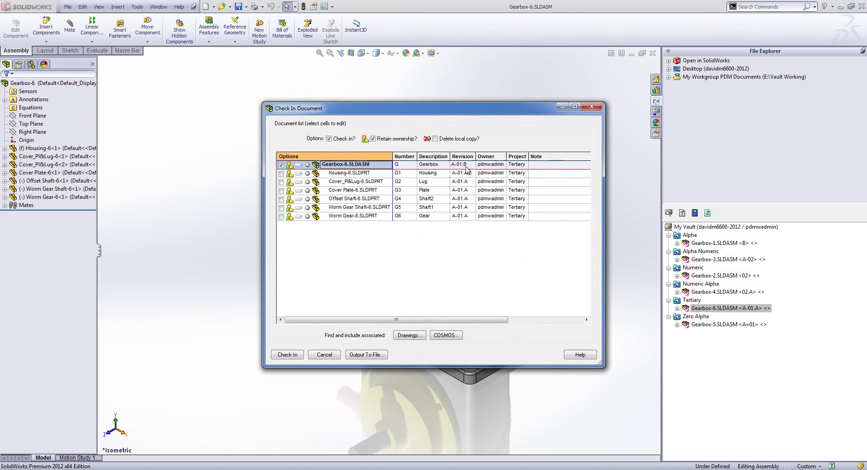
click(465, 166)
click(472, 165)
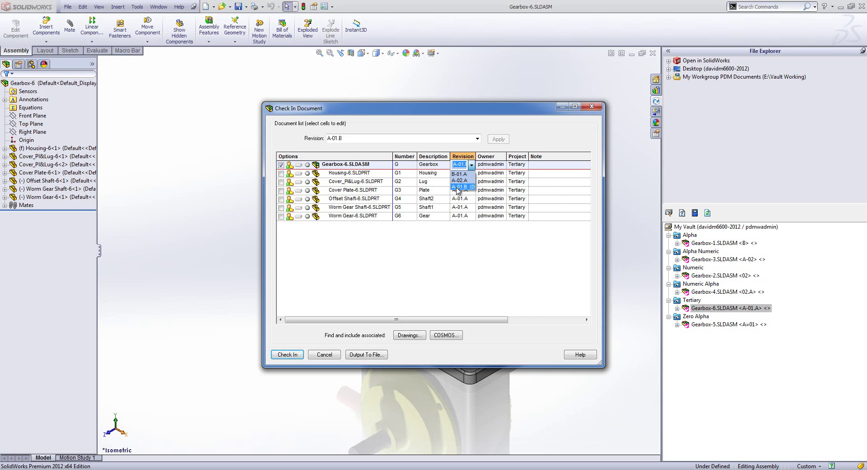
click(463, 186)
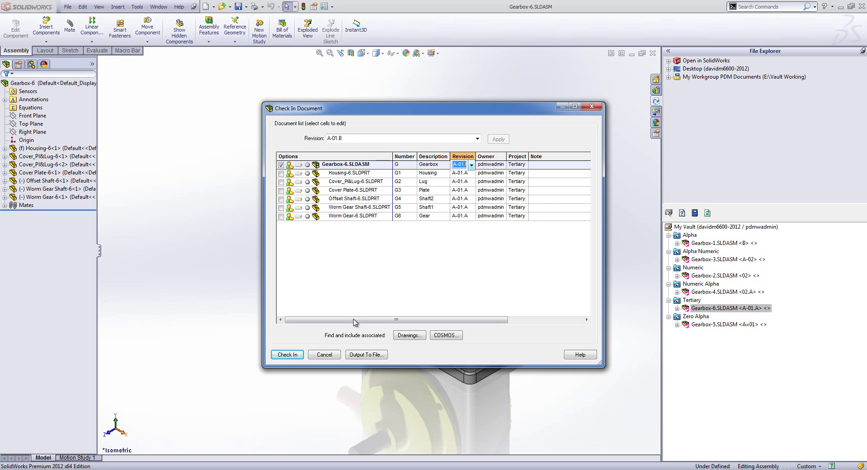
Check Gearbox-6 in as A-01.B, then save and check it in again as A-01.C
click(288, 354)
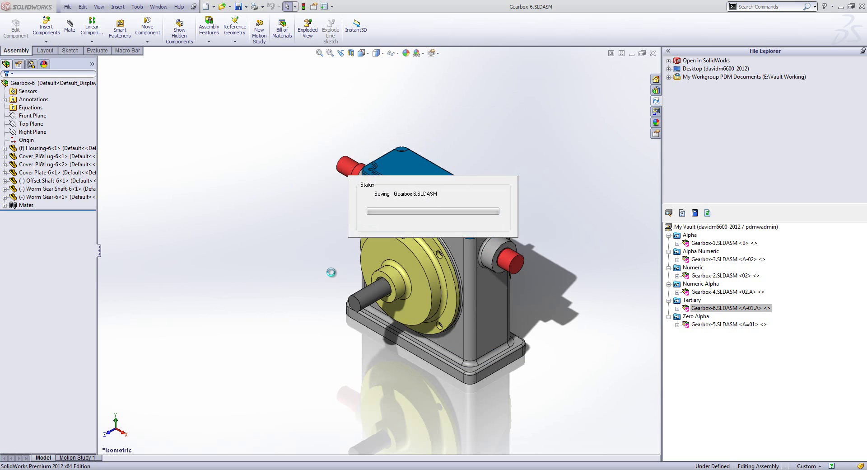
click(67, 7)
click(112, 104)
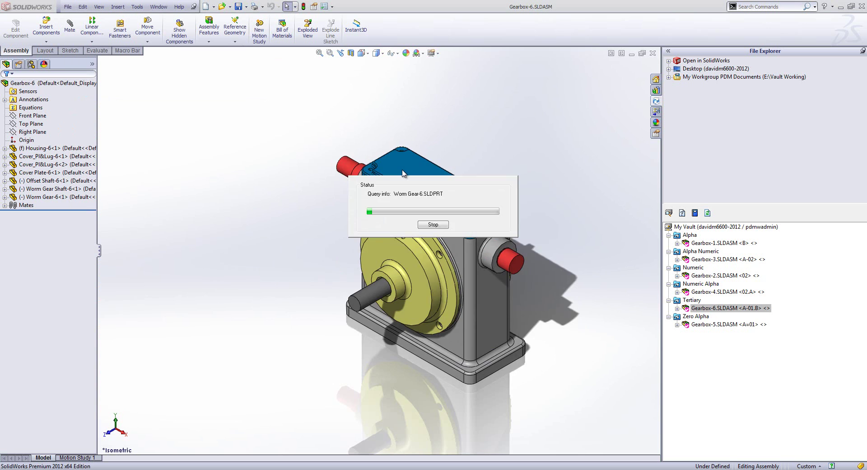
click(281, 164)
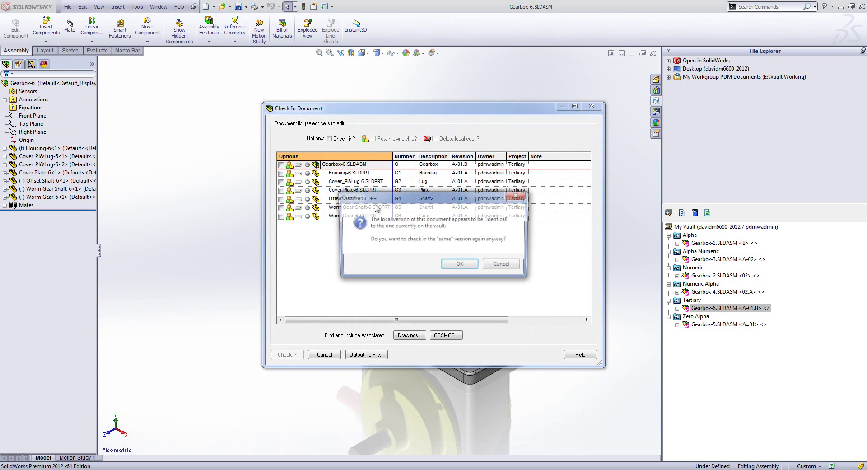
click(461, 267)
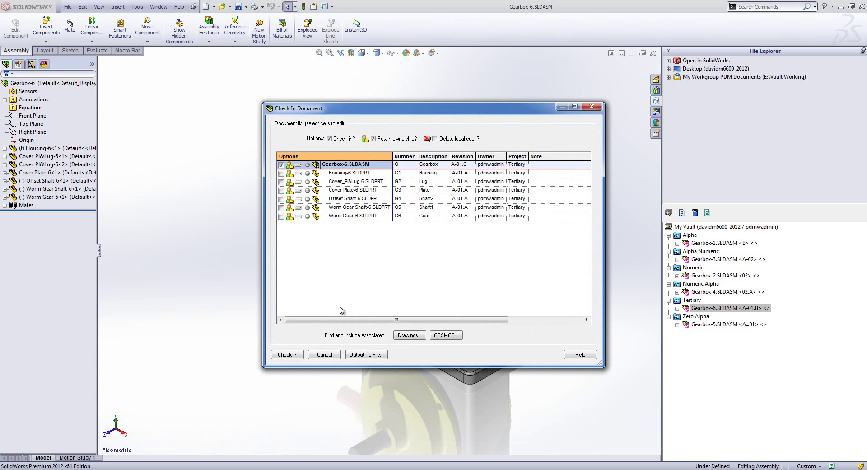
click(288, 354)
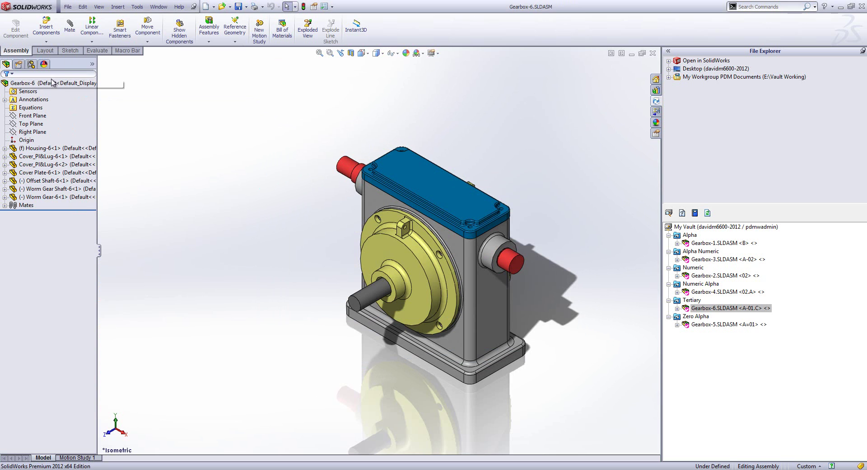
Begin a further Save and Check In of Gearbox-6 and select its revision
click(68, 6)
click(102, 105)
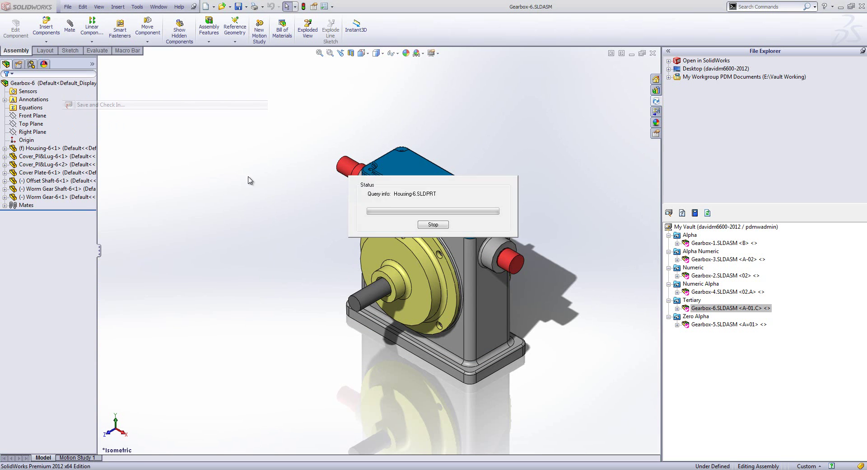
click(471, 165)
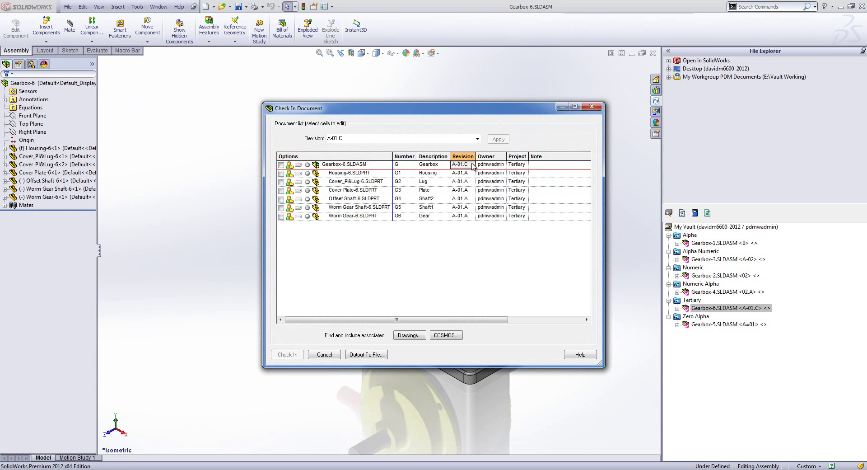
Check Gearbox-6 into the vault as revision A-02.A
click(281, 164)
click(460, 266)
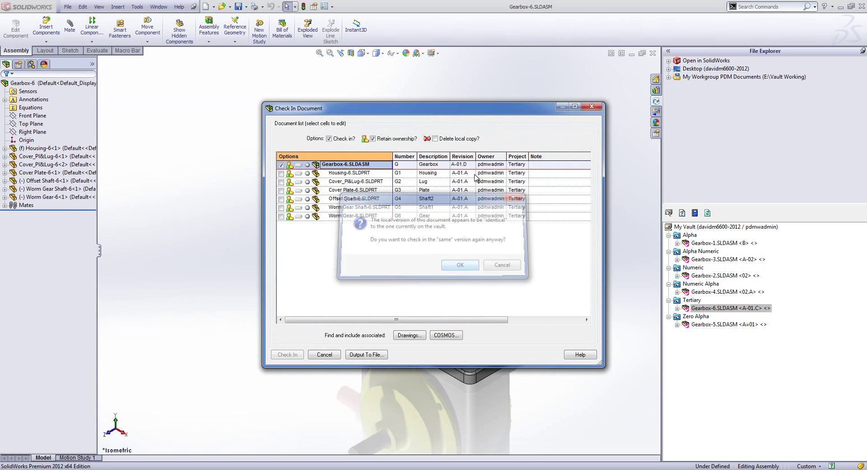
click(471, 165)
click(471, 165)
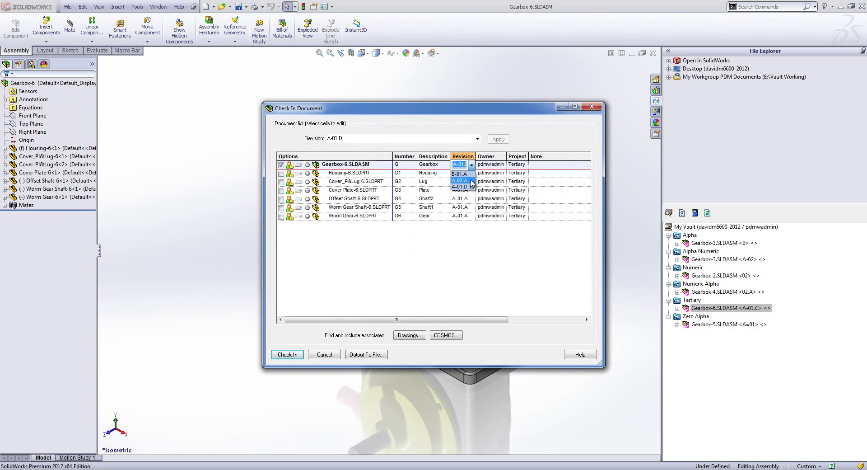
click(465, 180)
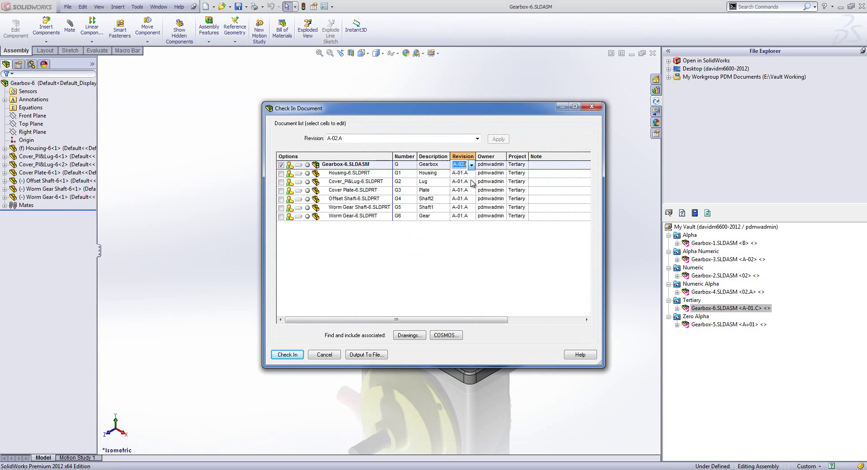
click(297, 354)
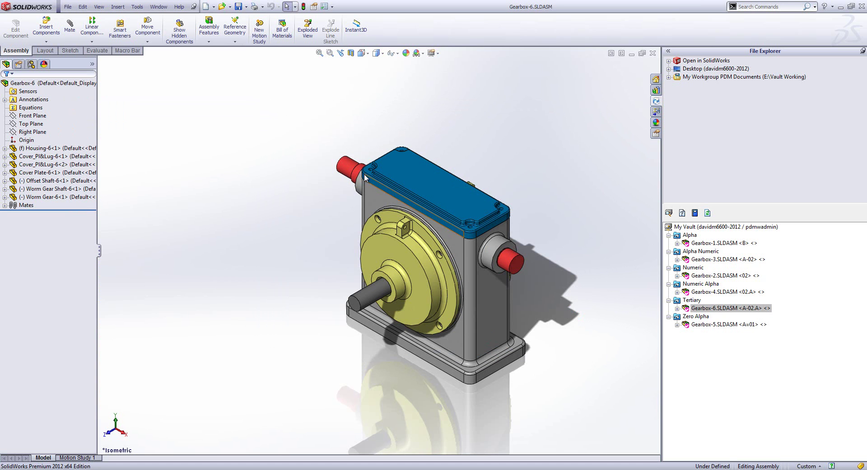
Save and check Gearbox-6 in again, keeping revision A-02.B
click(68, 7)
click(96, 105)
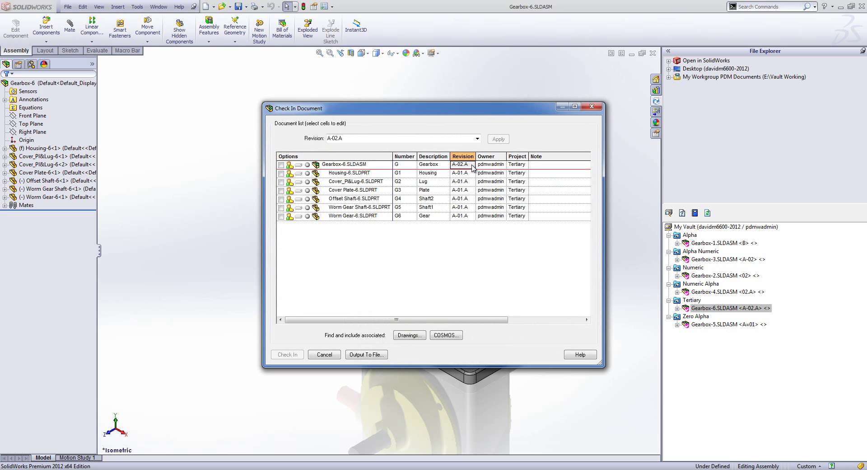
click(281, 165)
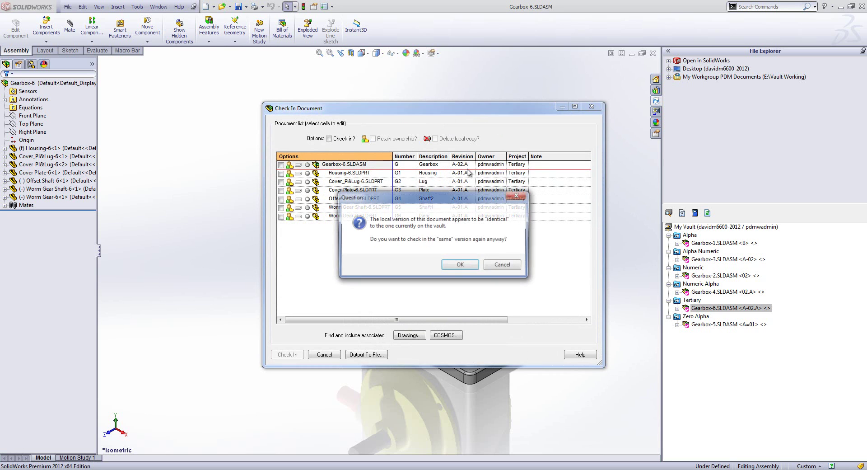
click(475, 265)
click(472, 165)
click(472, 167)
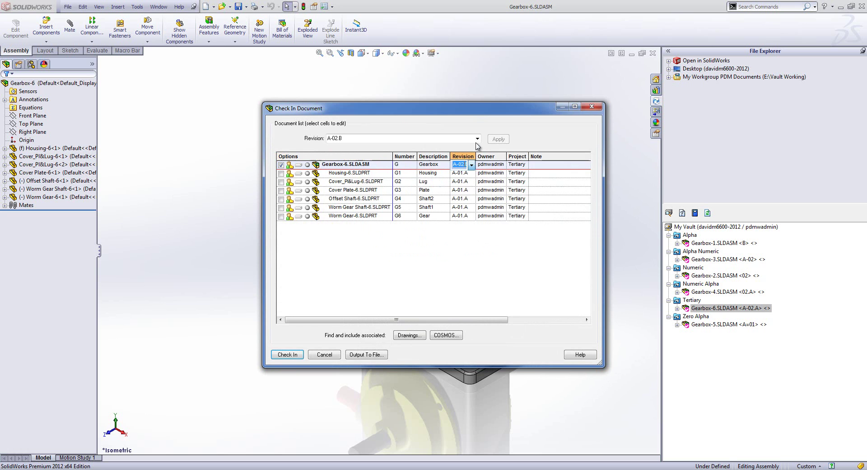
click(296, 355)
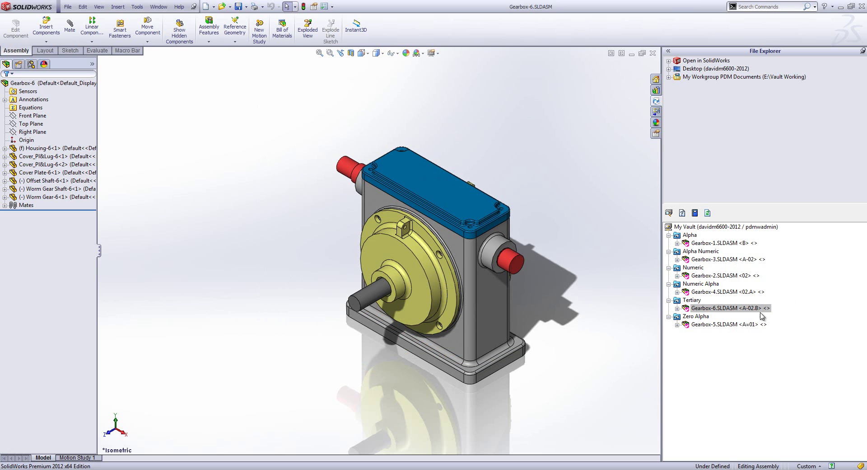
Save Gearbox-6 and check it in at revision B-01.A, the next primary letter
click(69, 7)
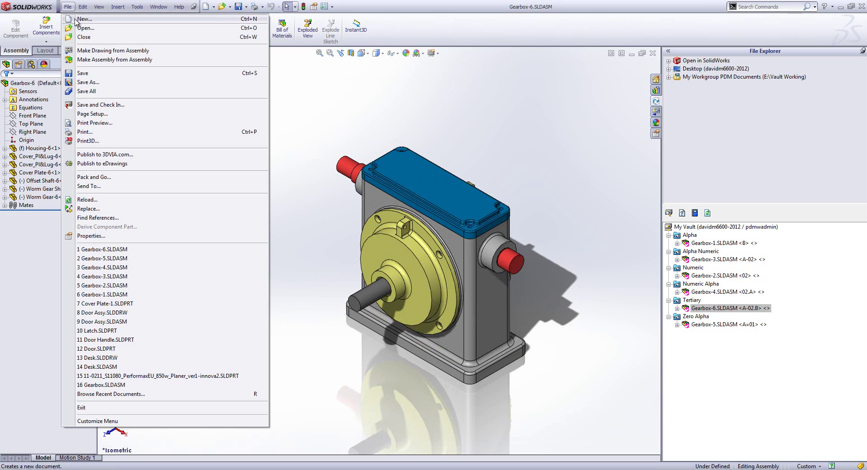
click(112, 105)
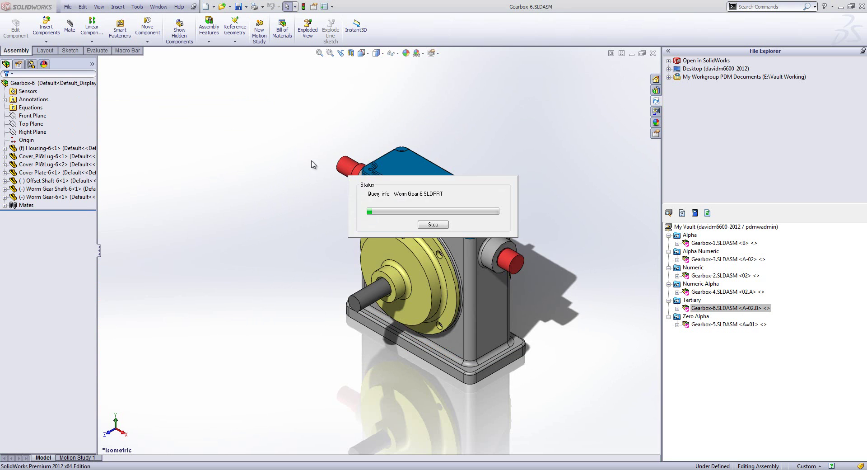
click(281, 165)
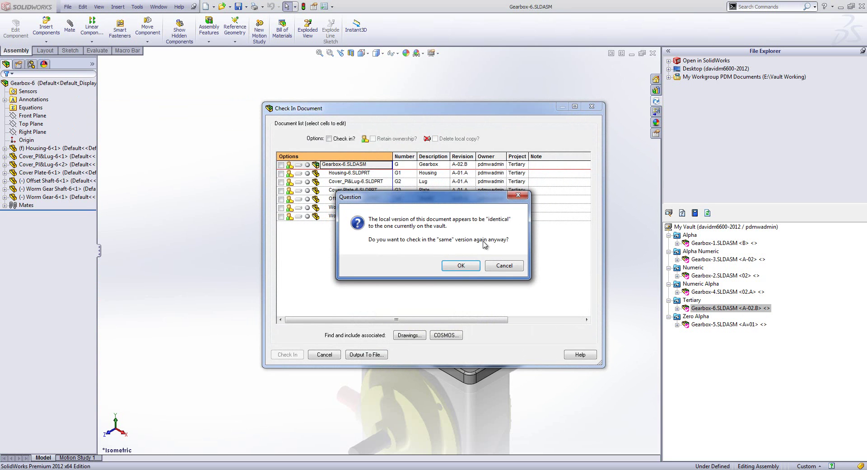
click(461, 265)
click(472, 165)
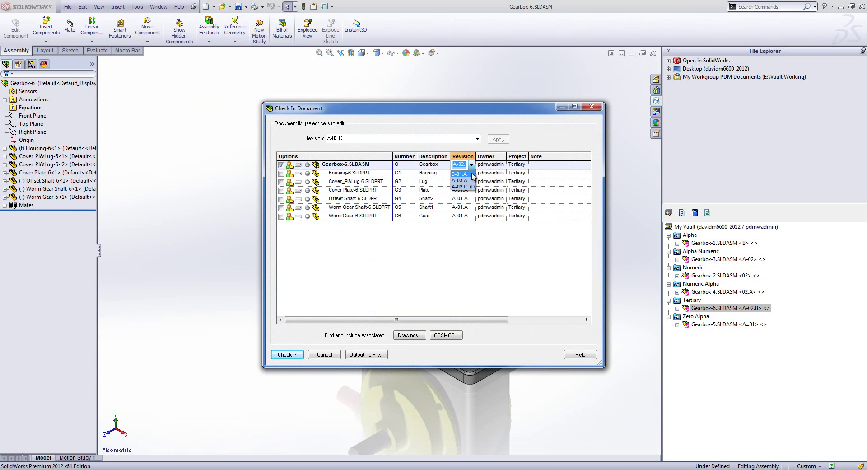
click(461, 174)
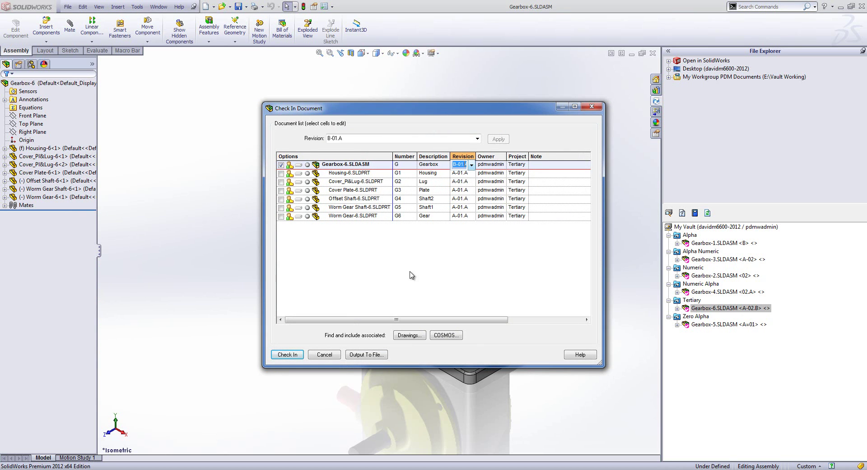
click(287, 354)
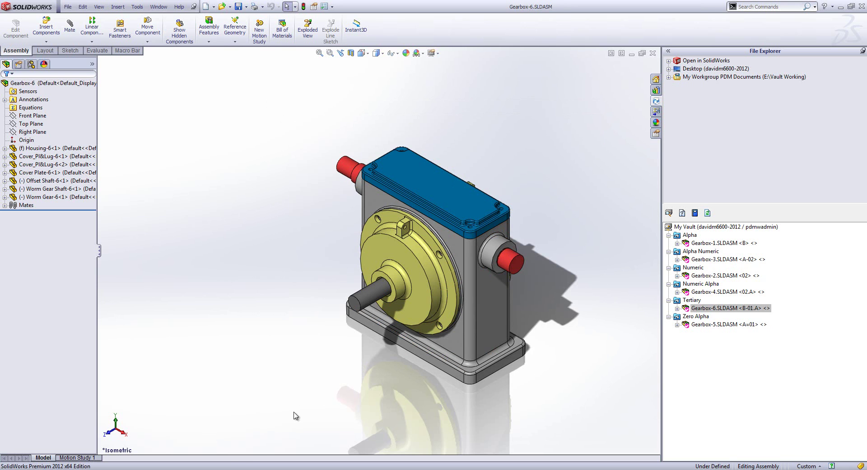
Turn on sequential revisioning, clear the tertiary From/To values, and apply the scheme
click(234, 469)
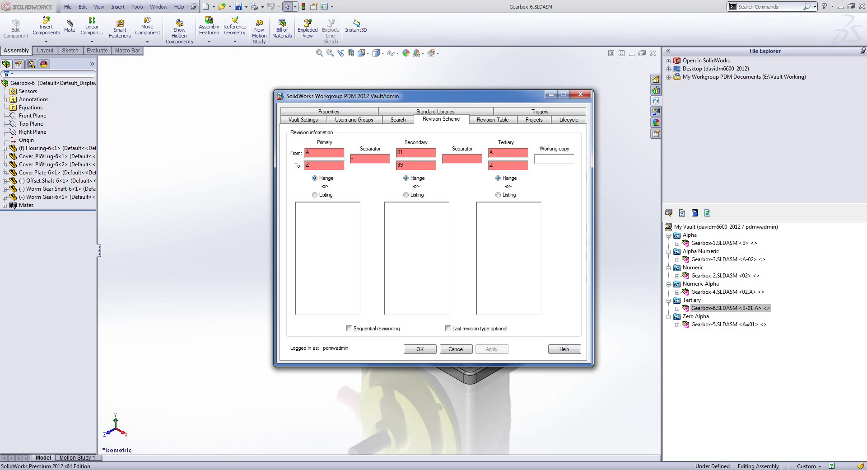
click(349, 328)
click(510, 154)
key(BackSpace)
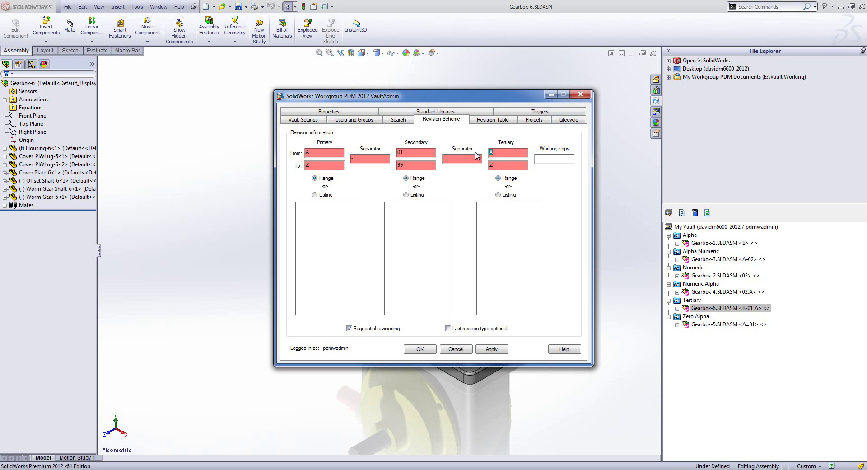
double_click(496, 164)
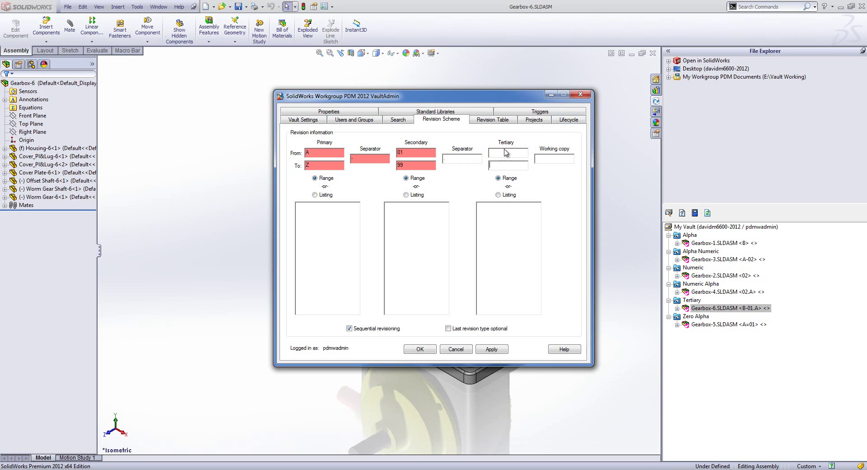
key(BackSpace)
click(500, 352)
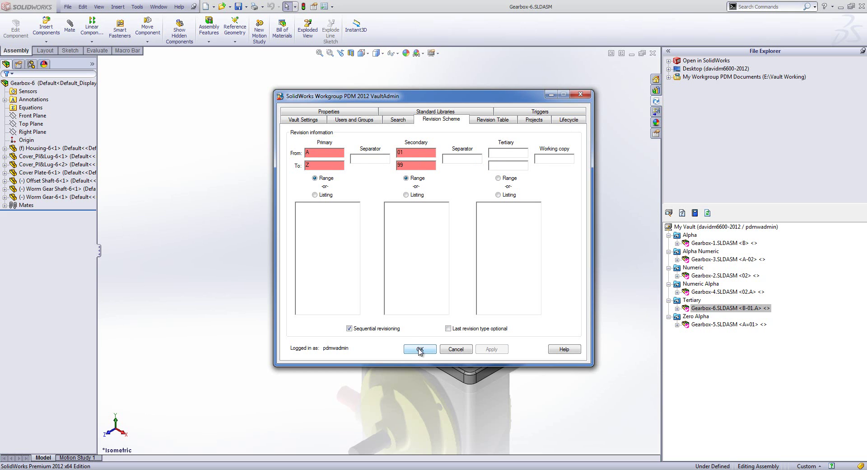
Re-enable sequential revisioning and reapply the A–Z, 01–99 scheme
click(448, 328)
click(382, 328)
click(382, 328)
click(449, 328)
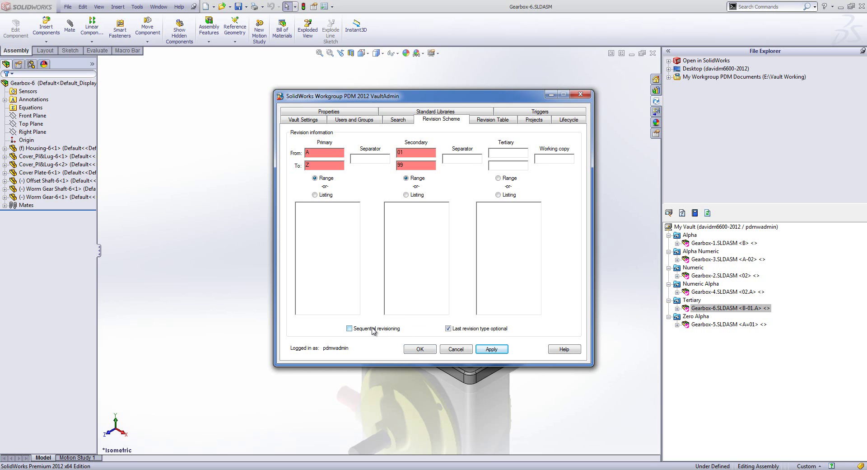
click(492, 350)
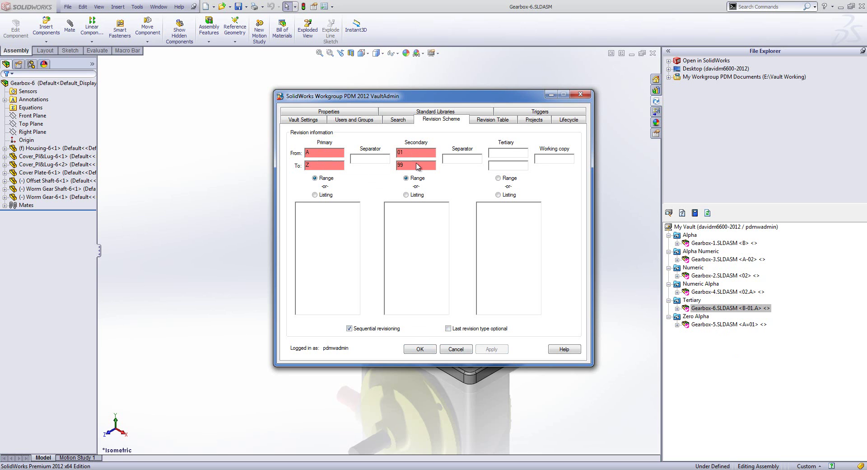
Close Gearbox-6, then check out Gearbox-1, overwriting the existing local copy
click(727, 244)
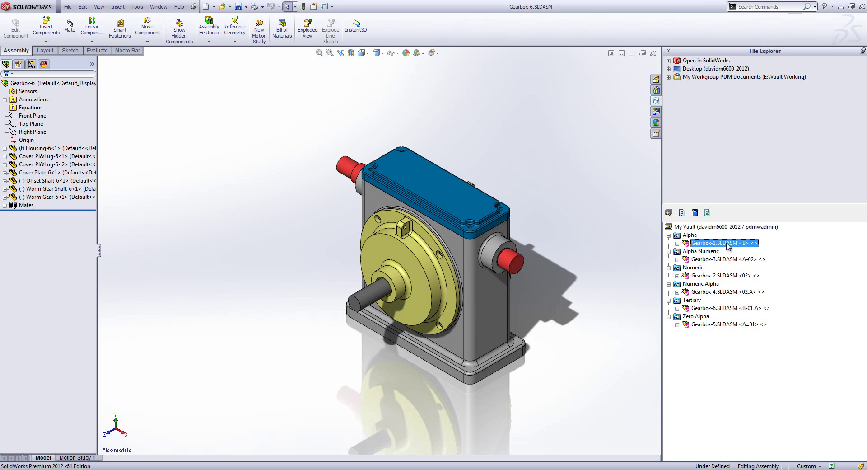
right_click(727, 244)
click(651, 52)
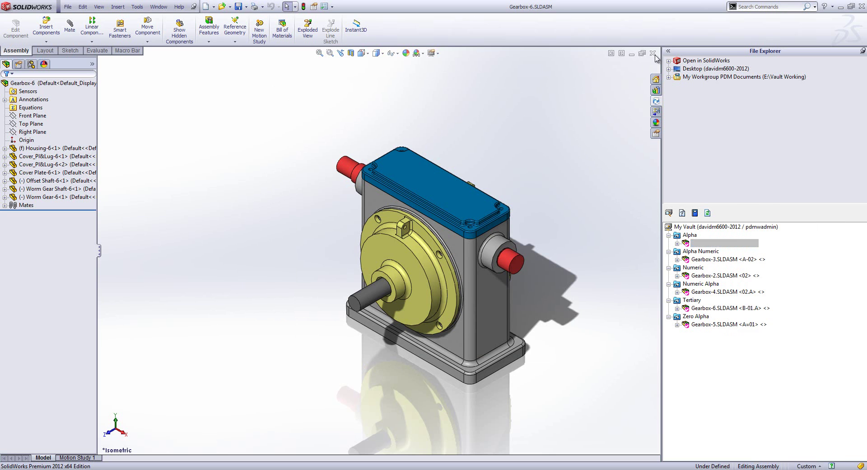
click(652, 52)
right_click(702, 211)
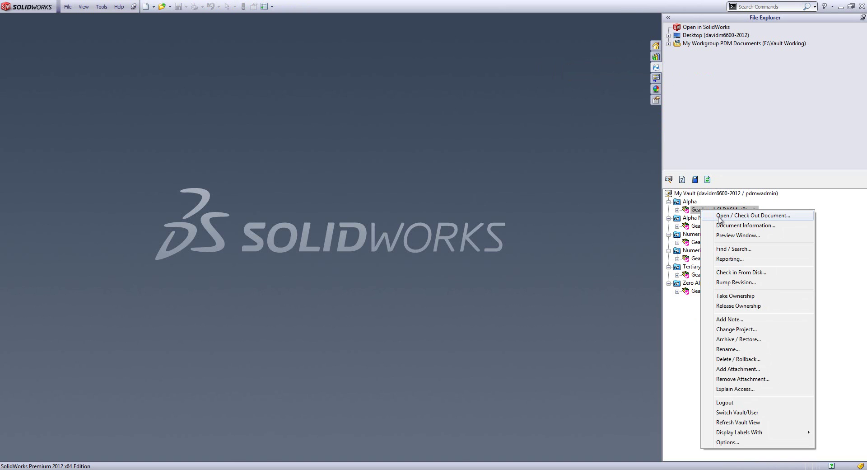
click(720, 217)
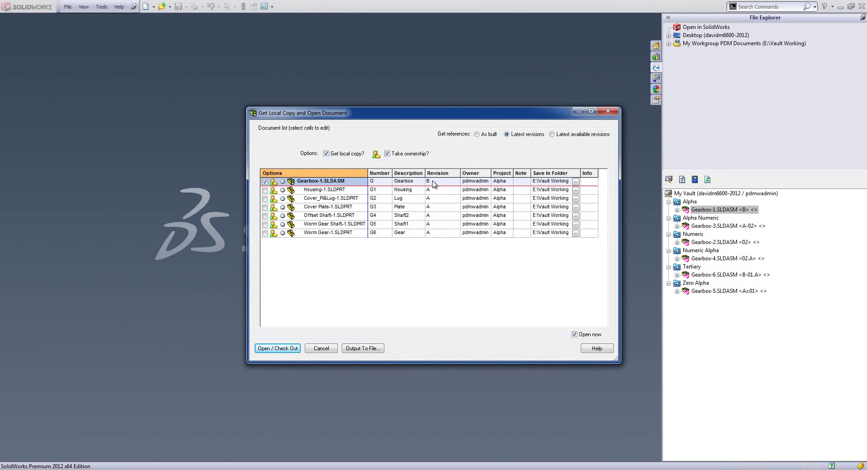
click(293, 349)
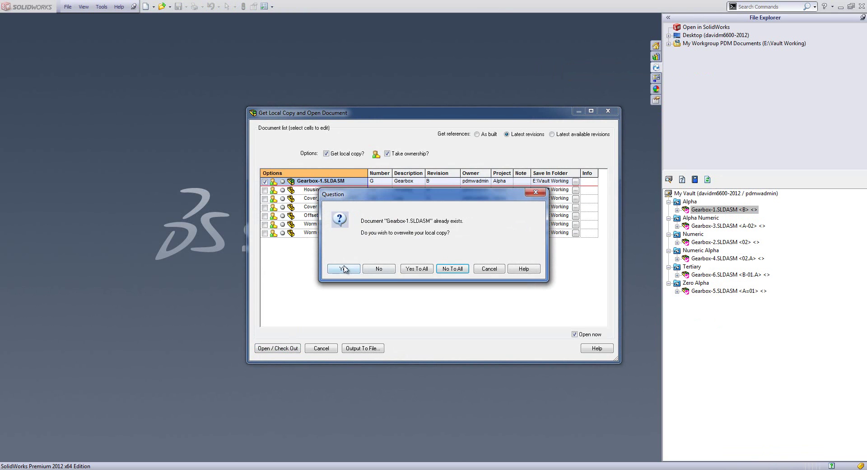
click(416, 266)
Save Gearbox-1 and check it into the vault at revision C
click(68, 7)
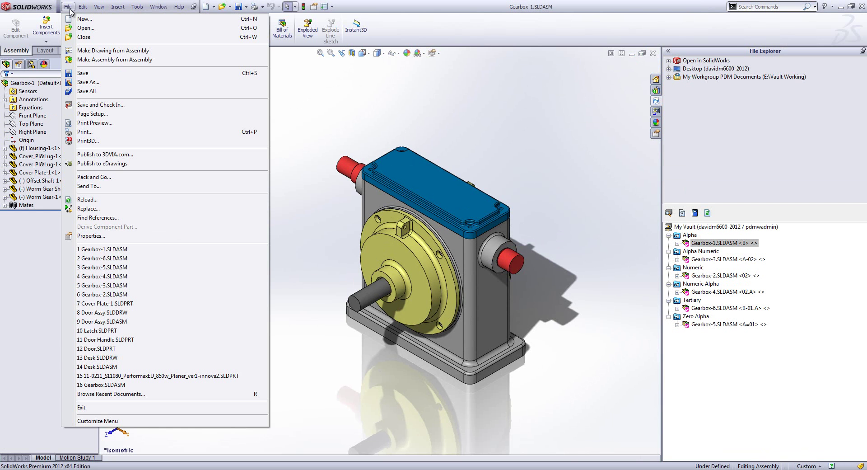
click(80, 105)
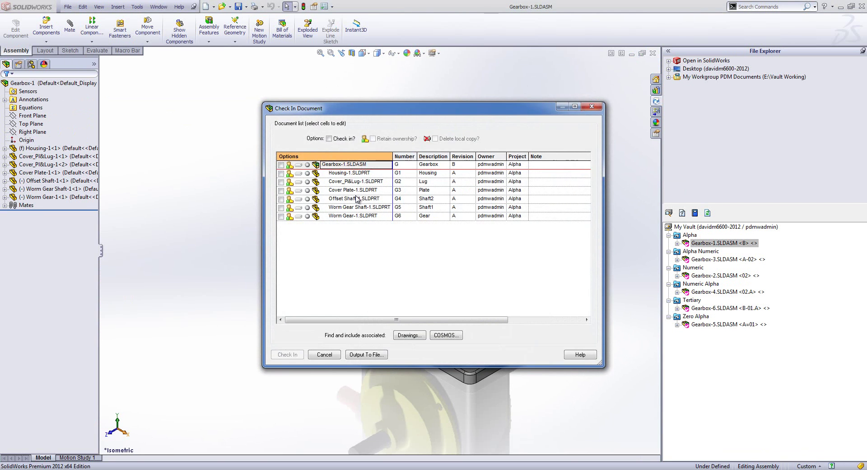
click(471, 165)
click(281, 164)
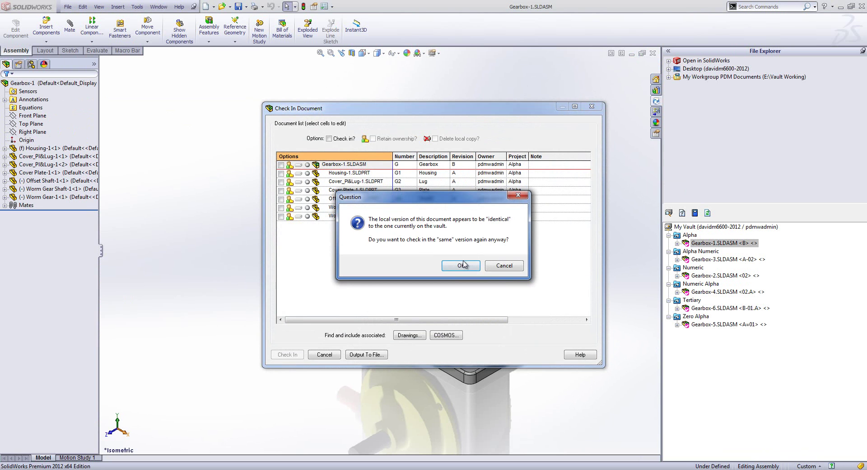
click(461, 264)
click(471, 165)
click(471, 165)
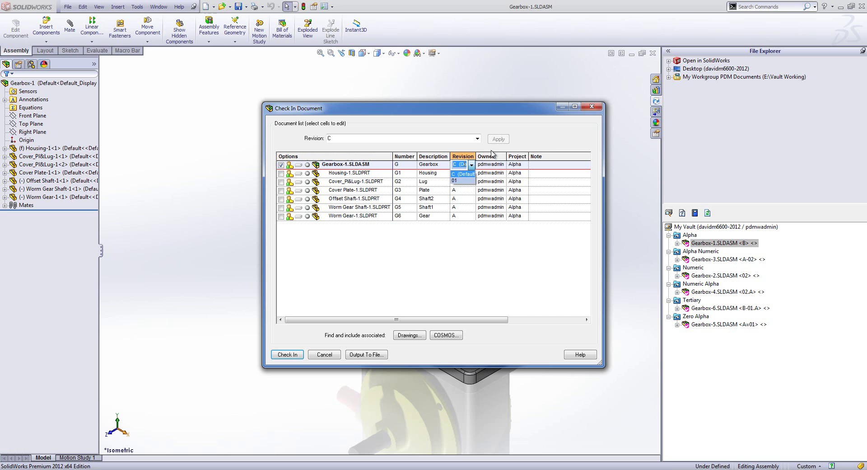
click(471, 165)
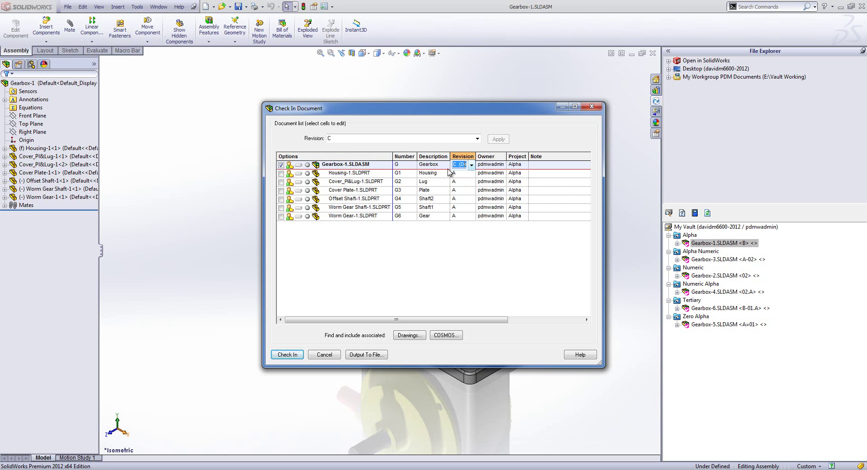
click(287, 354)
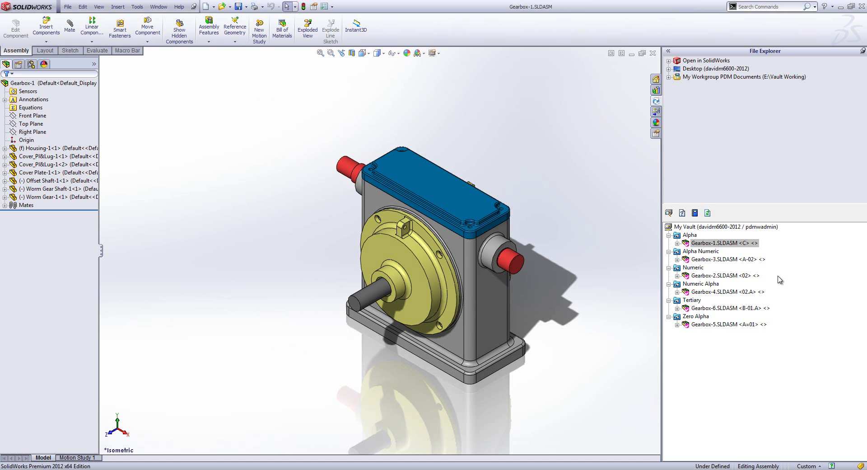
Check Gearbox-1 in at revision 01 instead of D
click(67, 8)
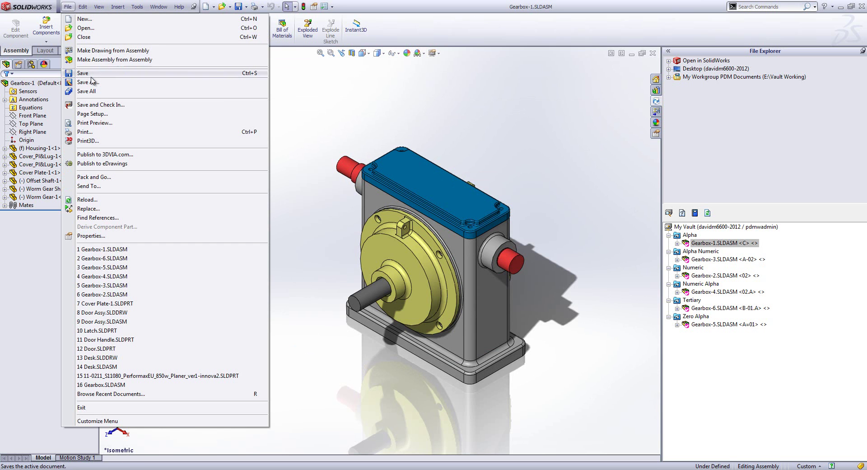
click(95, 104)
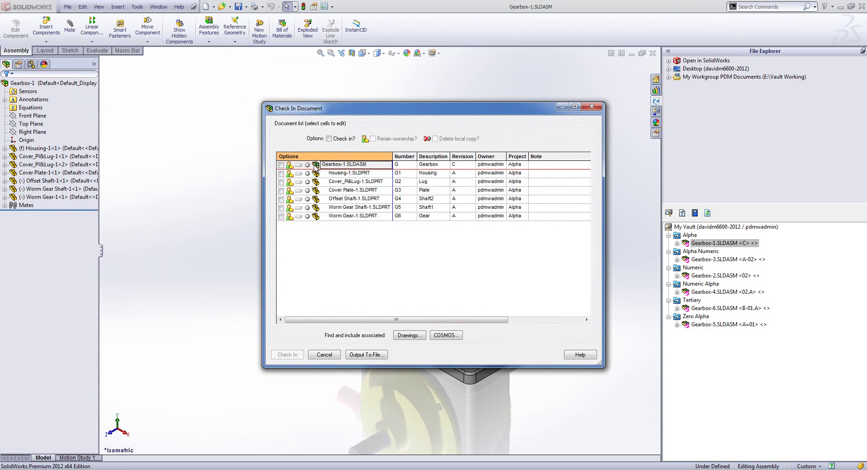
click(281, 164)
click(466, 266)
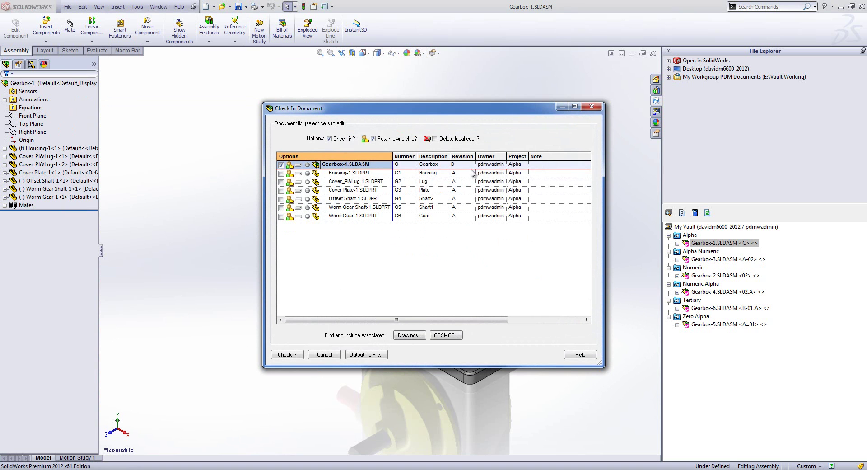
click(471, 164)
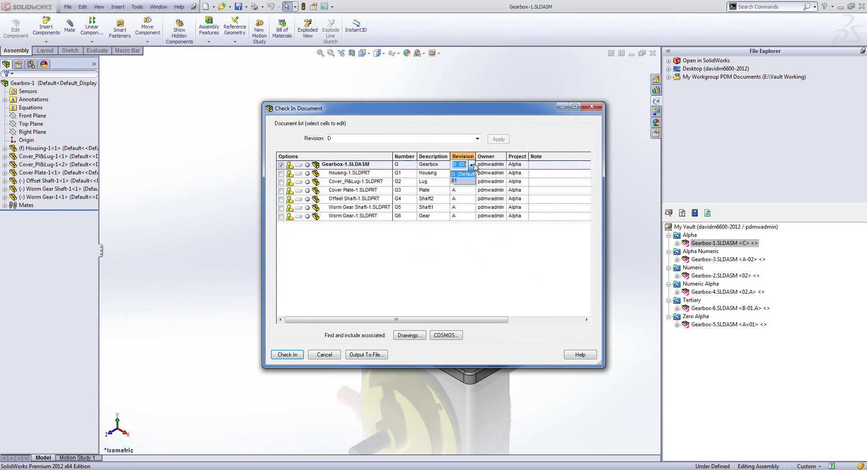
click(472, 164)
click(461, 181)
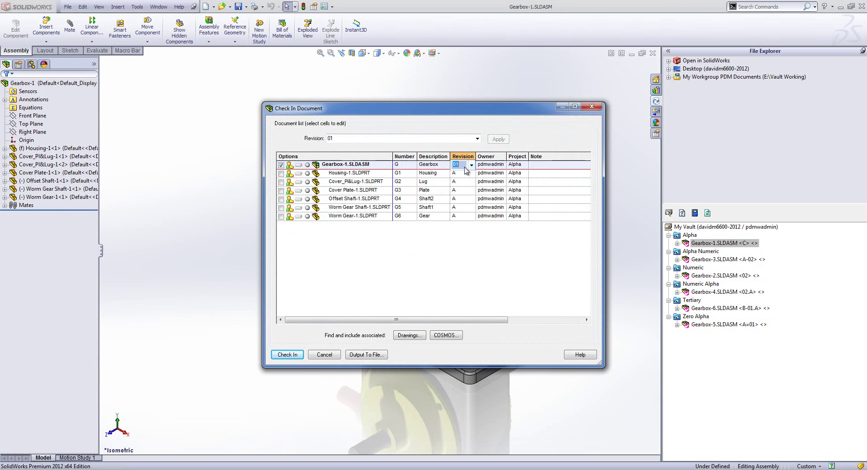
click(284, 355)
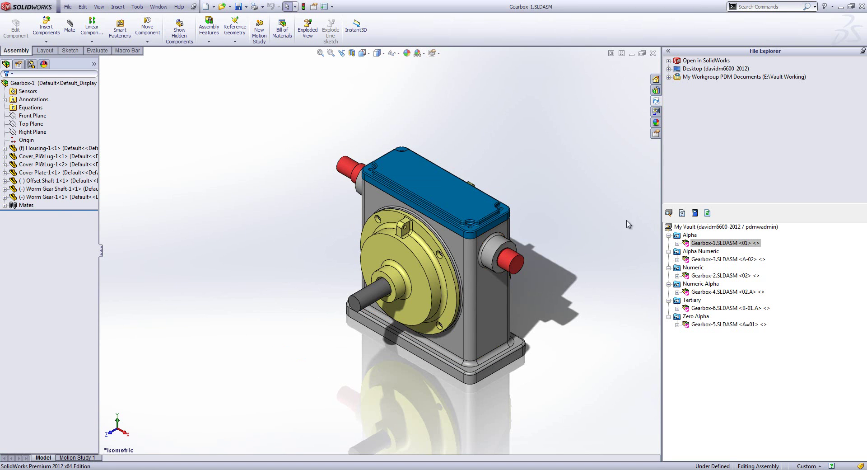
Check Gearbox-1 in again, keeping the default revision 02
click(68, 6)
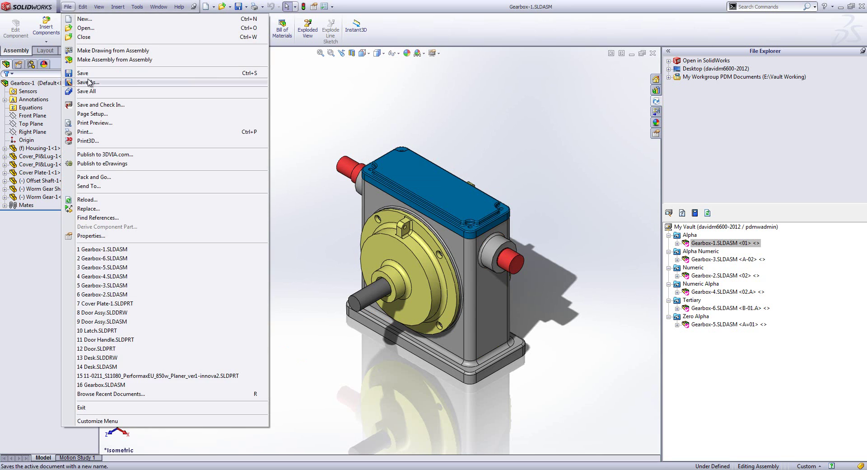
click(94, 108)
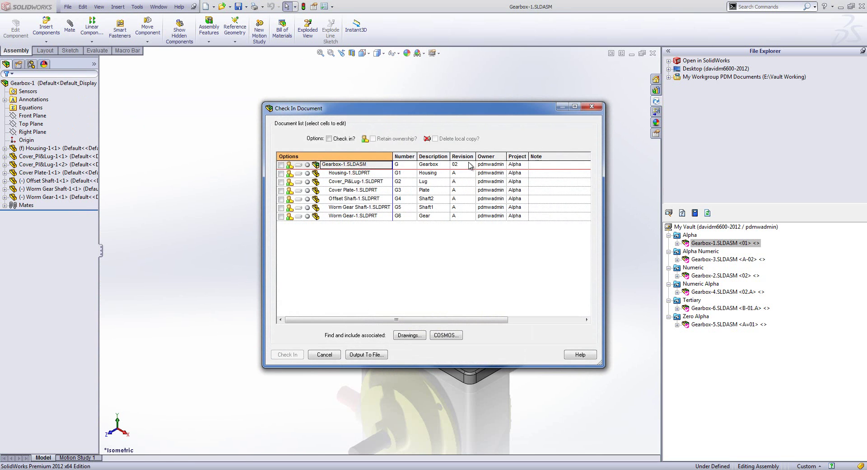
click(471, 168)
click(281, 165)
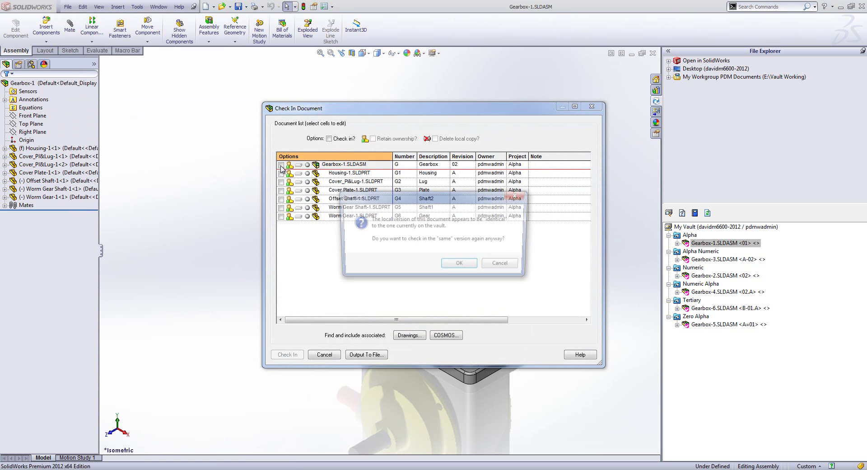
click(460, 265)
click(470, 168)
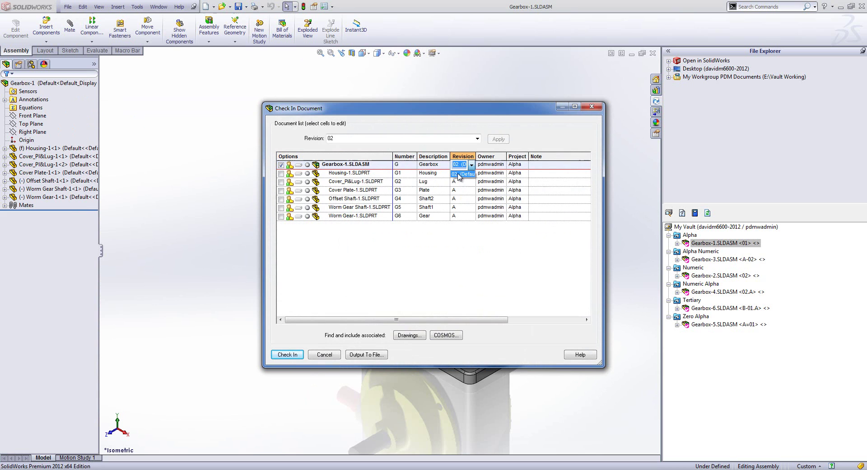
click(459, 175)
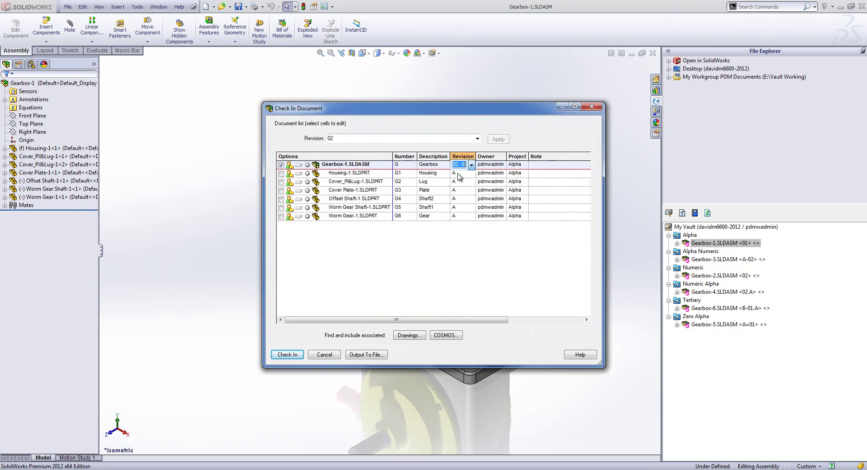
click(298, 356)
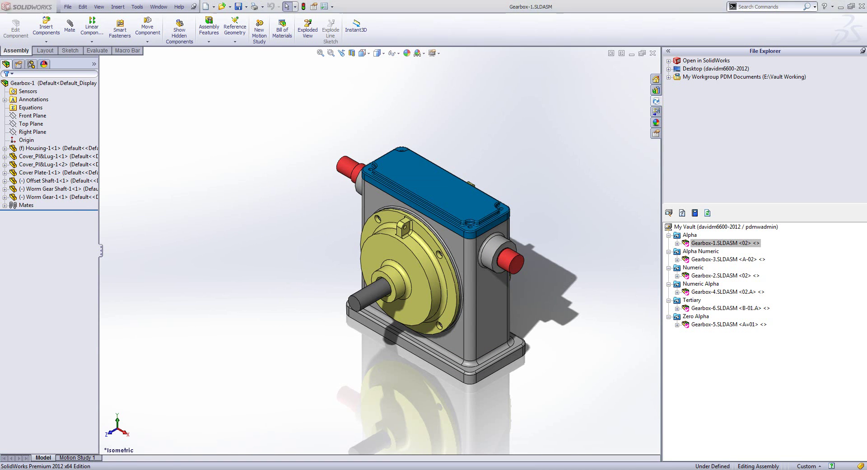
Switch to the PowerPoint slide show of the Revision Scheme Outputs slide
key(alt+Tab)
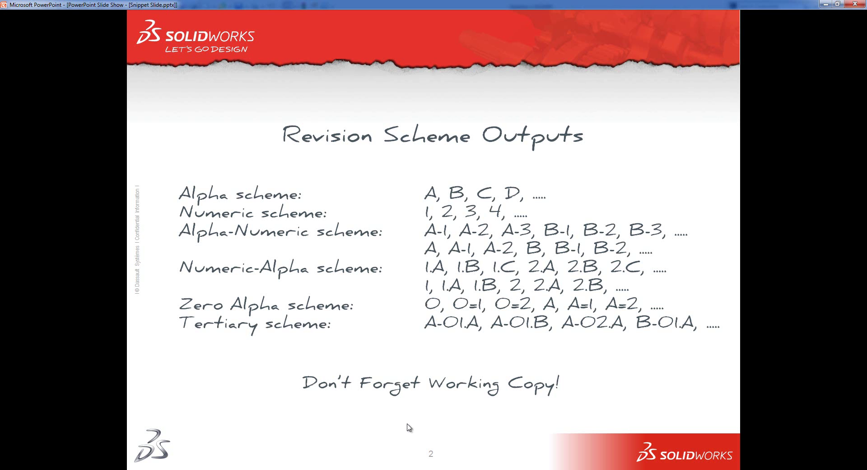